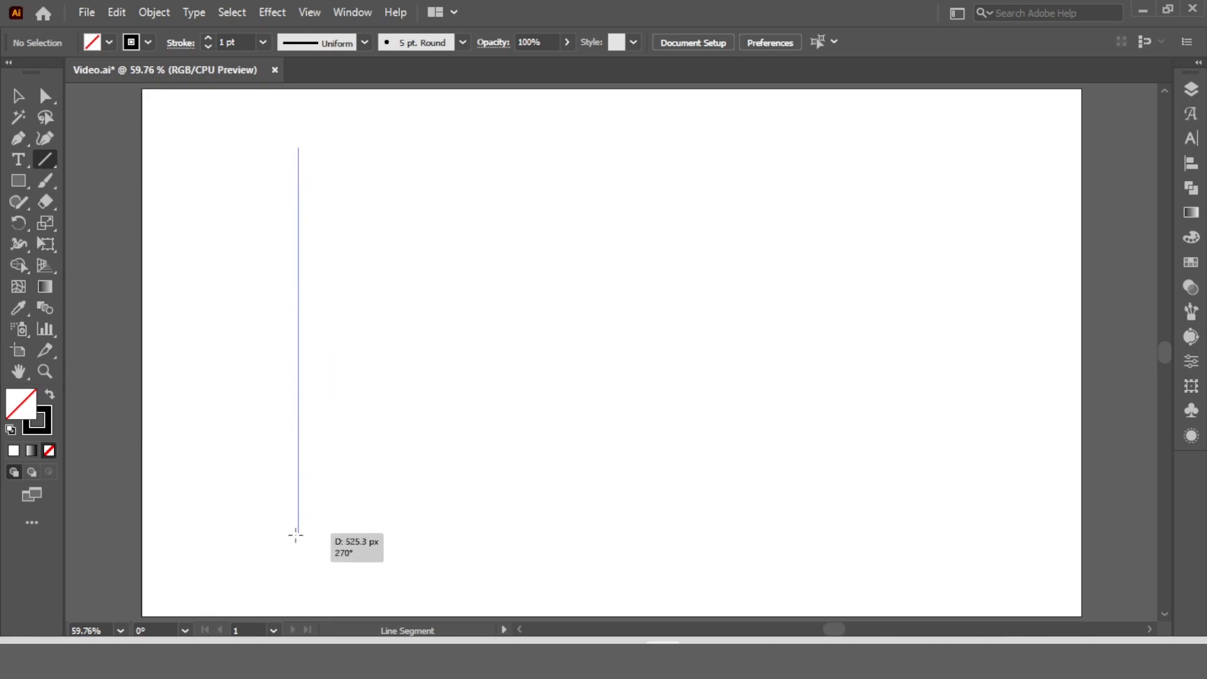
- Centre the drawn vertical line vertically on the artboard
click(19, 97)
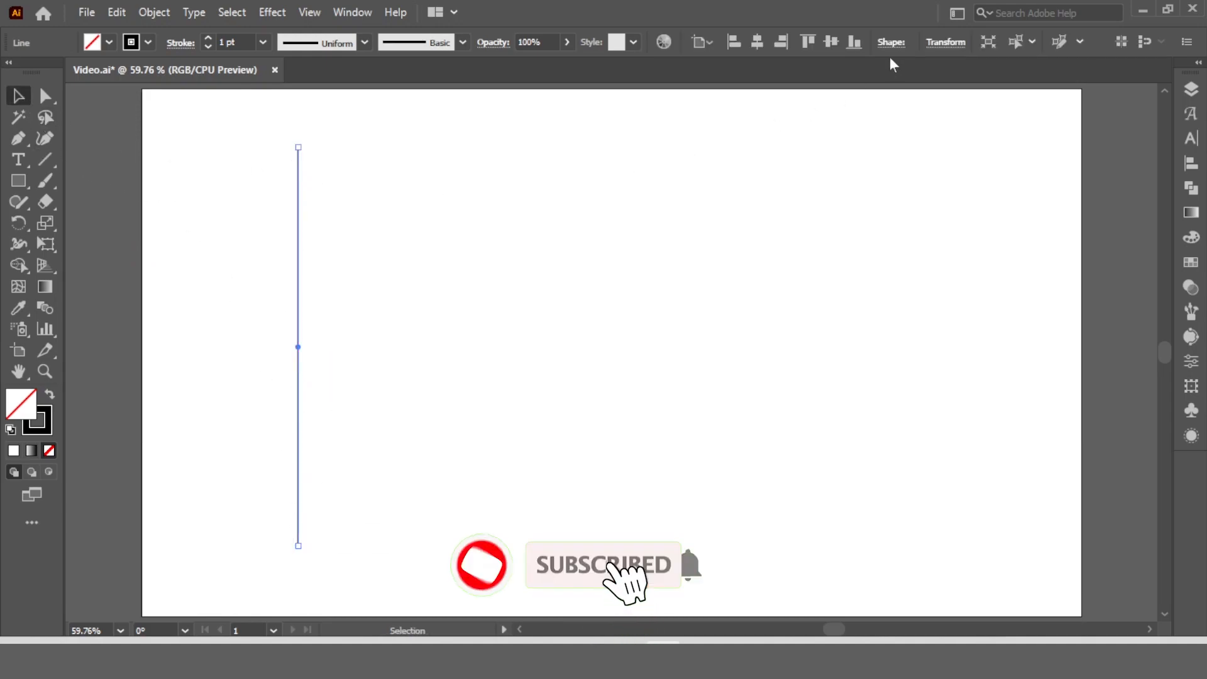
click(1192, 165)
click(1122, 130)
click(1140, 81)
- Make a copy of the vertical line moved 20 px horizontally and 0 px vertically
click(345, 148)
drag(334, 126, 242, 155)
click(45, 97)
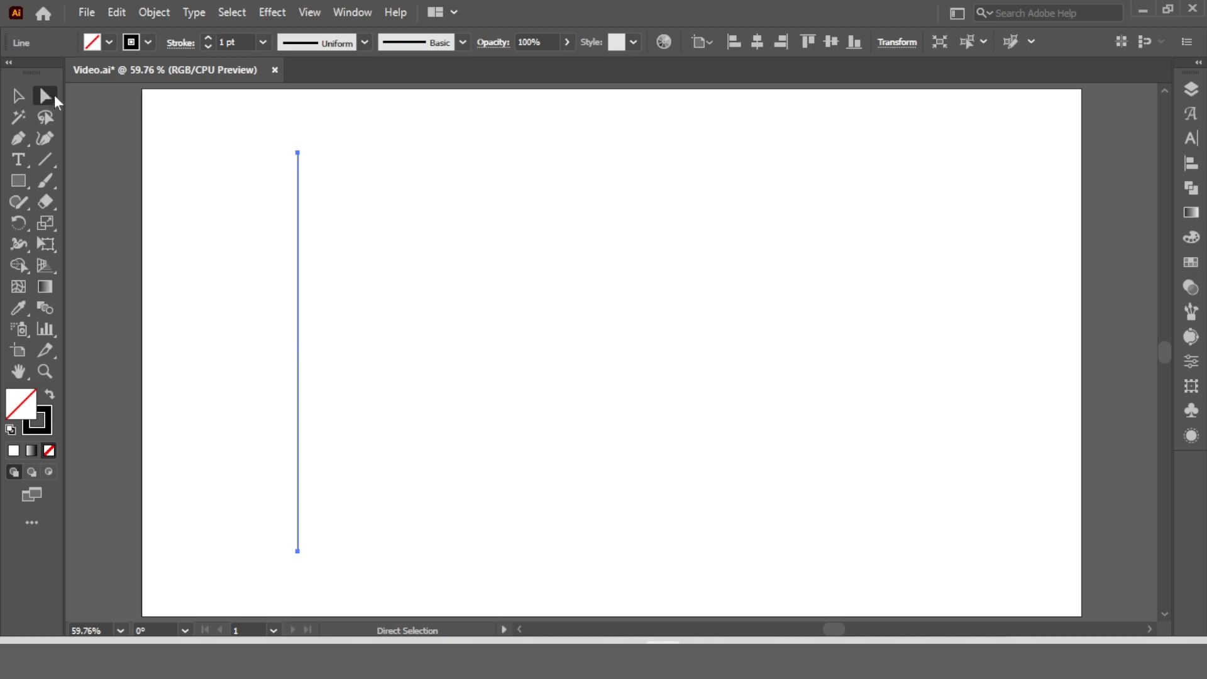
double_click(45, 97)
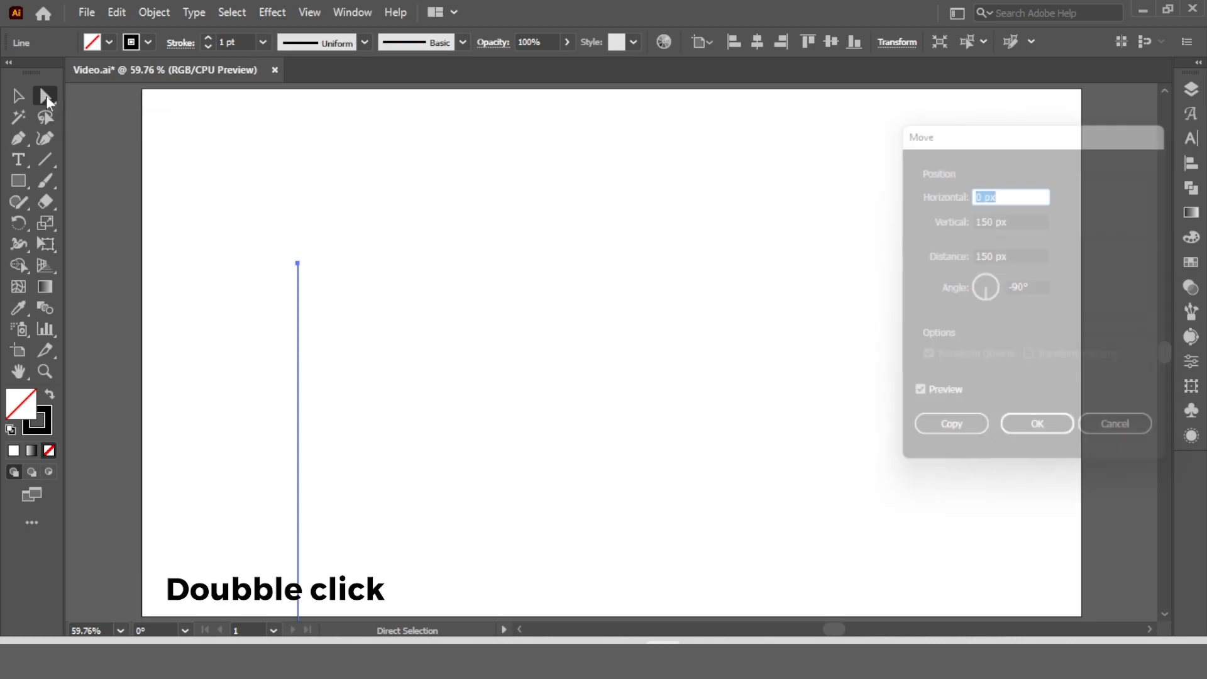
key(Tab)
text(0)
key(shift+Tab)
text(2)
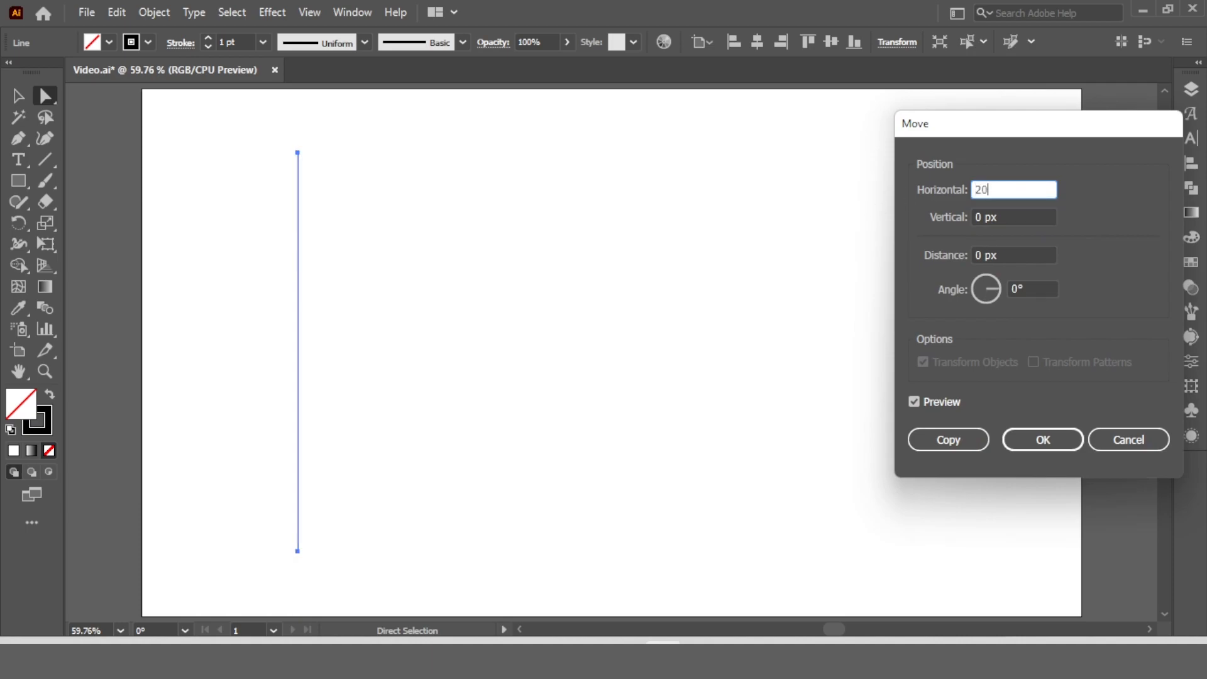
text(0)
click(943, 403)
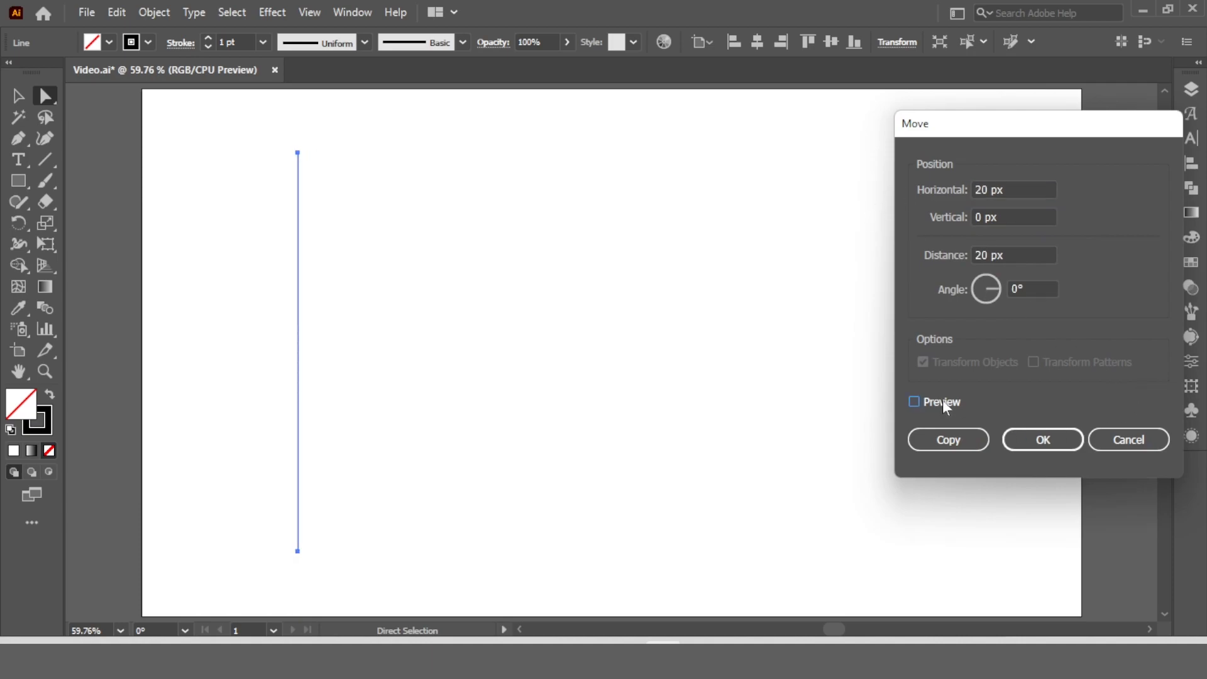
click(948, 439)
- Repeat the 20 px copy transformation four times to build a row of six parallel vertical lines, and clear the selection
key(ctrl+d)
key(ctrl+d)
key(ctrl+d)
key(ctrl+d)
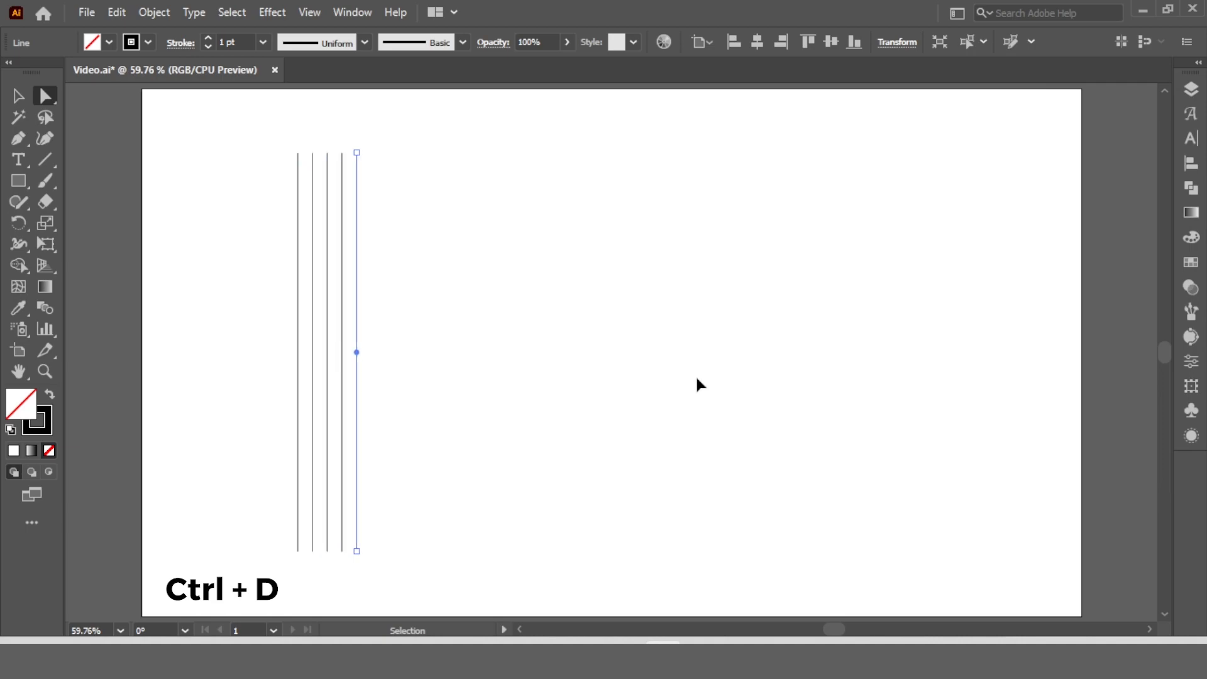
click(18, 95)
click(241, 145)
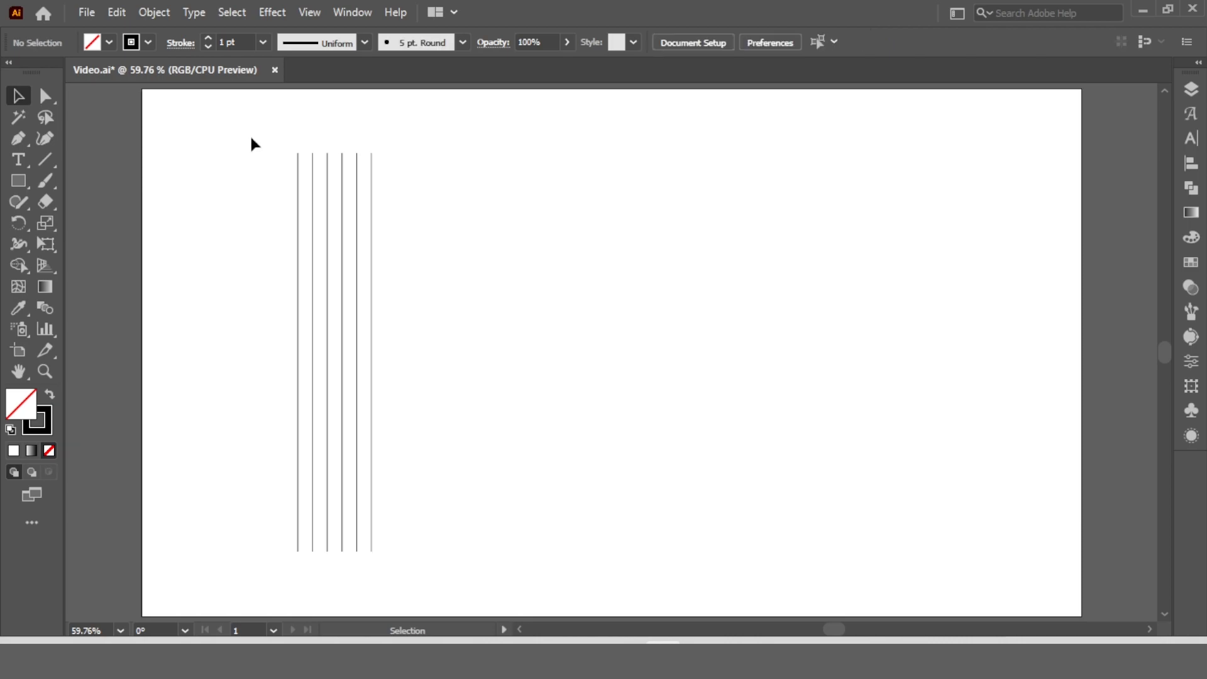
- Copy the rightmost vertical line with a horizontal move of 120 px and a vertical move of 0 px
click(371, 167)
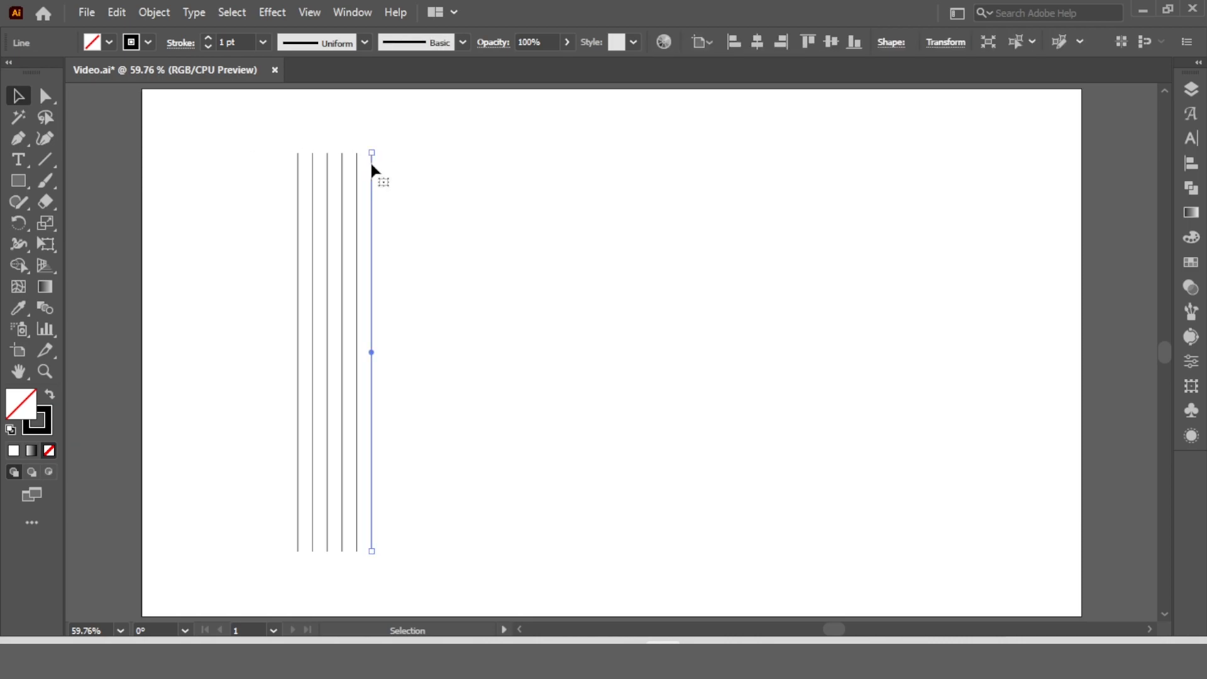
double_click(48, 99)
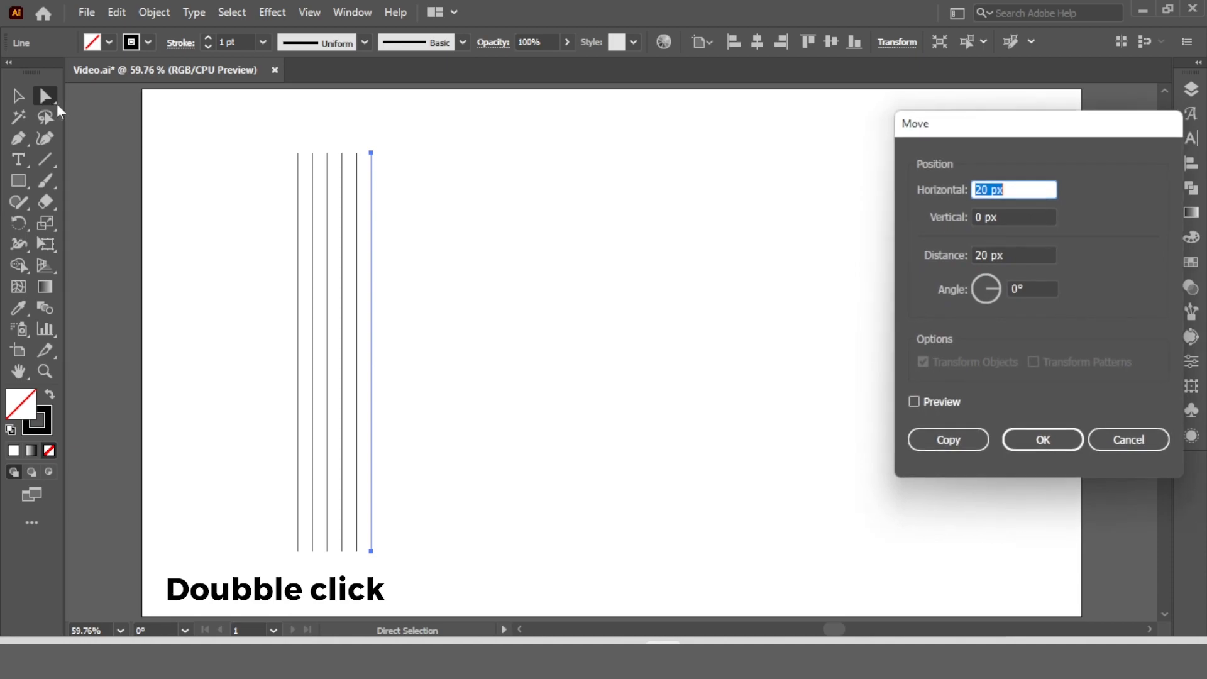
text(120)
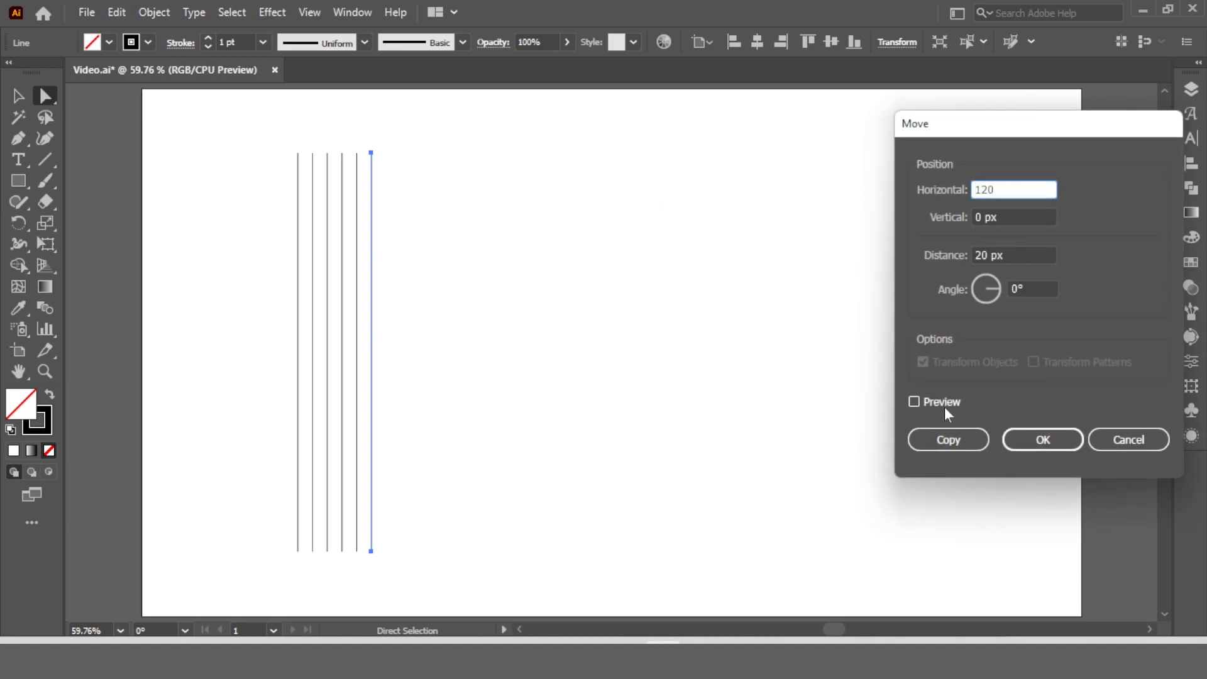
click(944, 406)
click(934, 443)
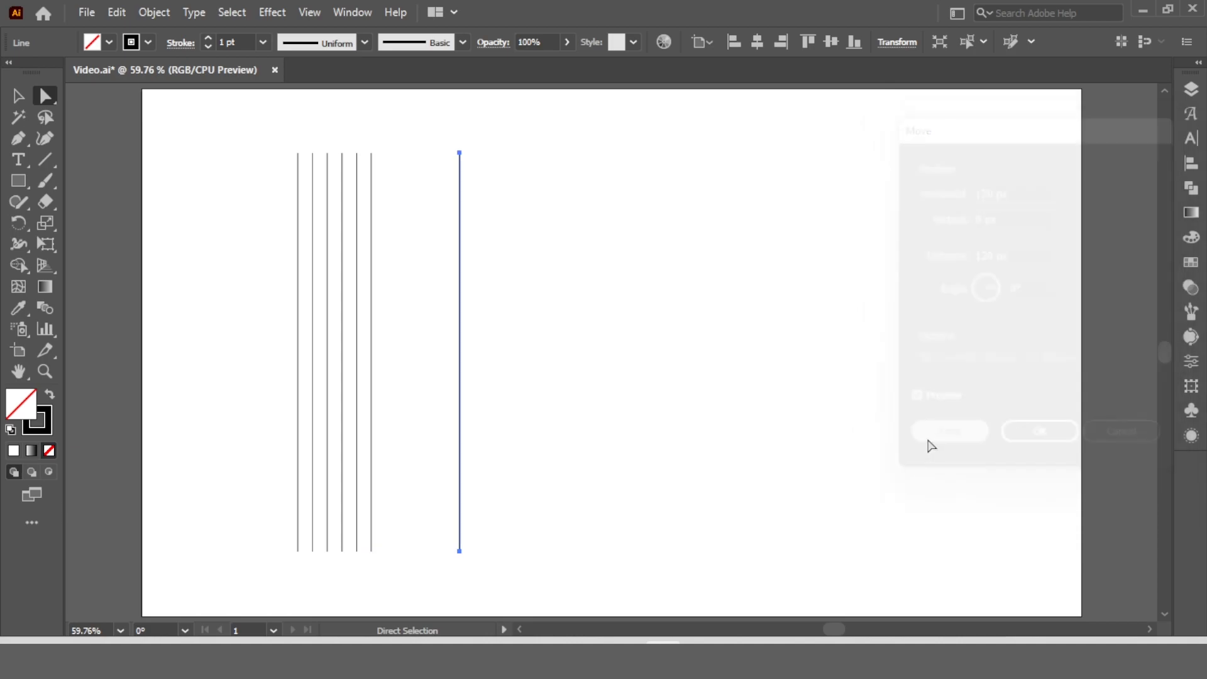
click(18, 97)
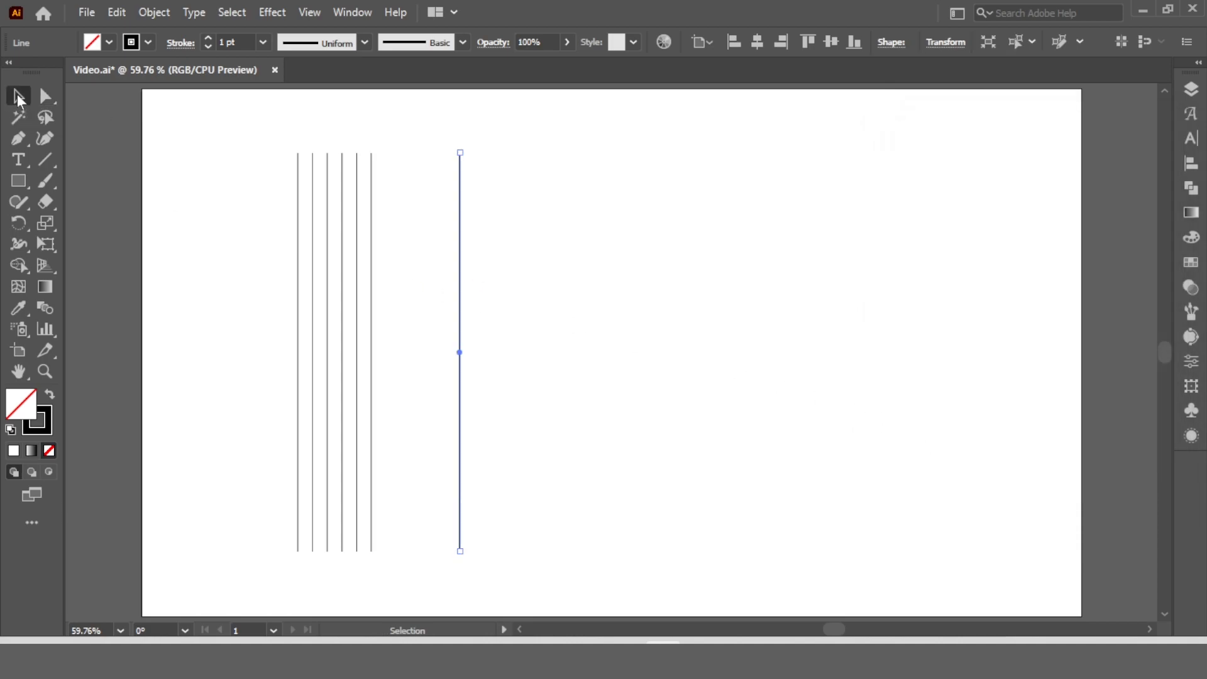
- Group the six closely spaced vertical lines and copy the group to the clipboard
click(260, 140)
drag(271, 132, 398, 185)
right_click(362, 167)
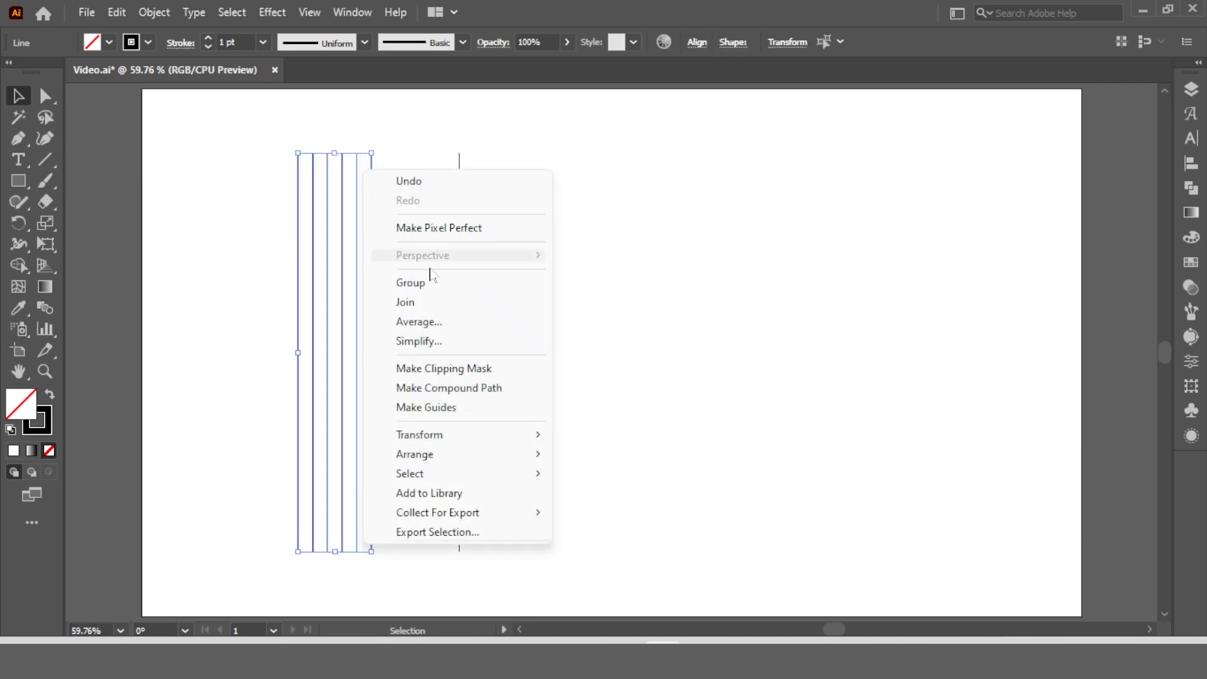
click(429, 284)
click(377, 149)
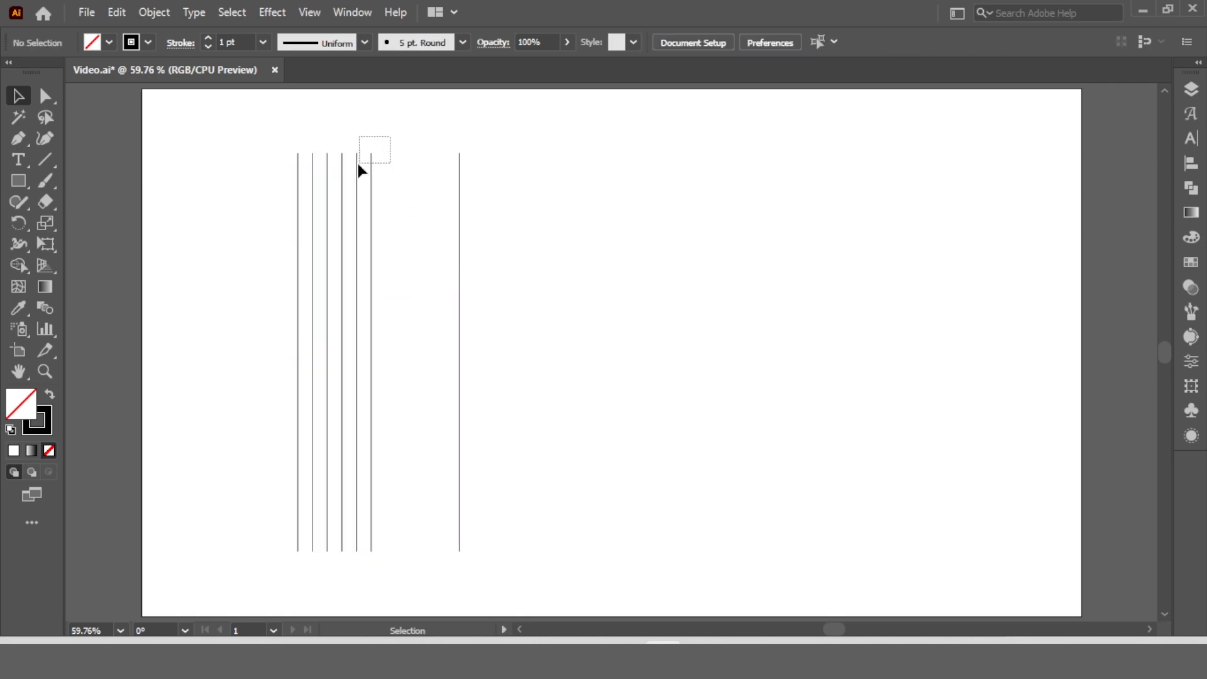
drag(359, 164, 359, 165)
click(117, 14)
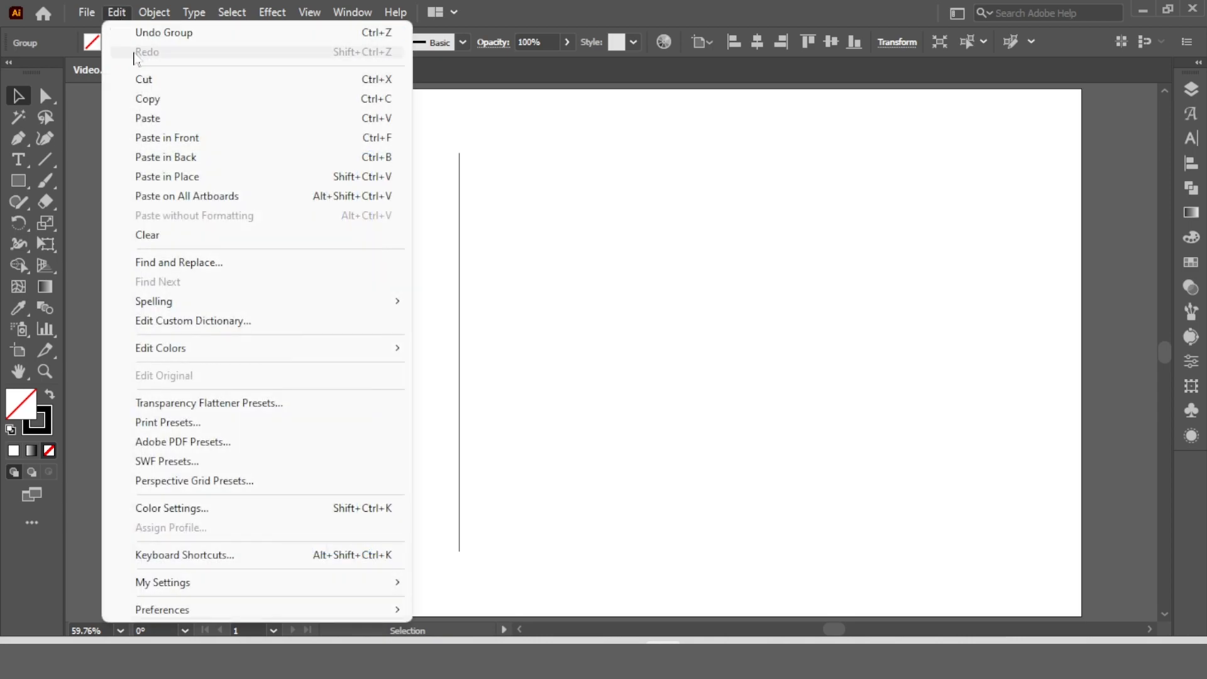
click(151, 102)
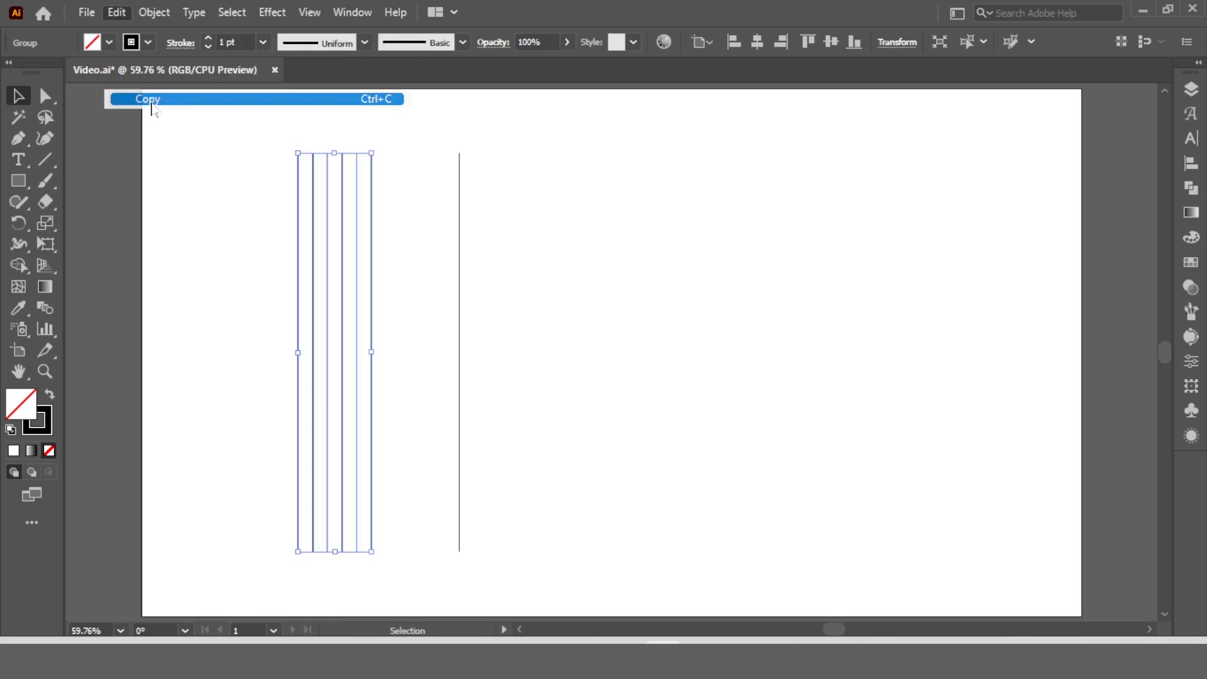
- Group the six-line set with the separate line and centre the new group horizontally and vertically on the artboard
click(526, 149)
drag(518, 143, 252, 220)
right_click(345, 184)
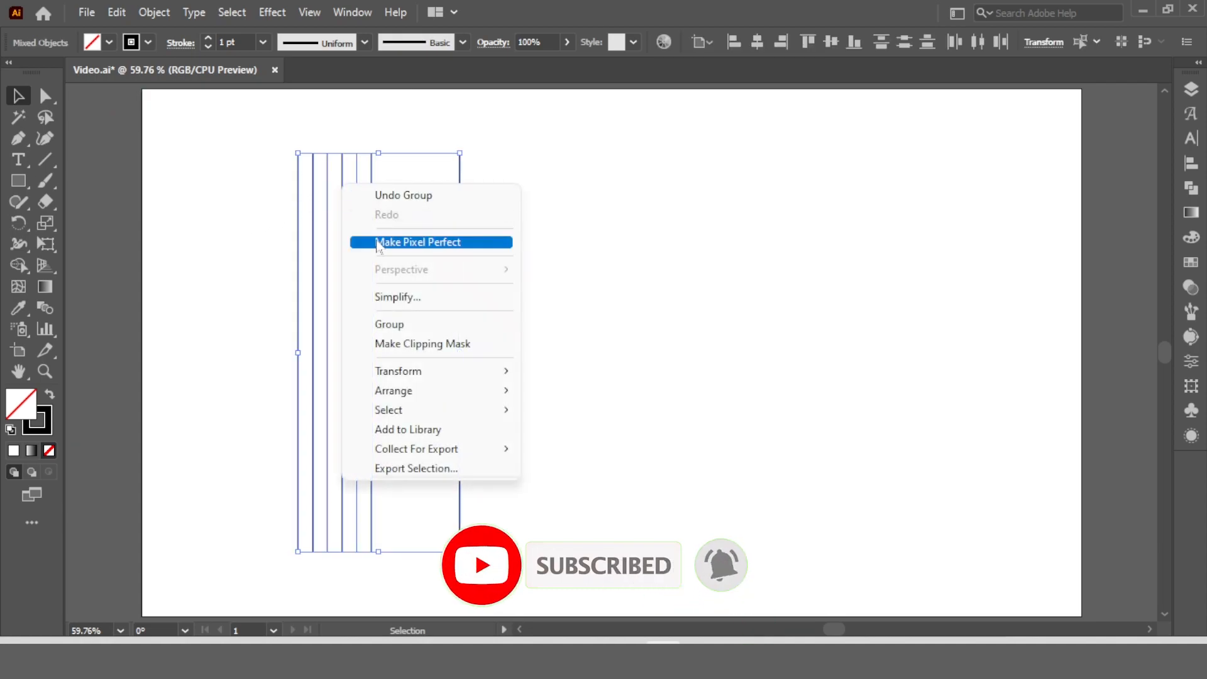
click(386, 325)
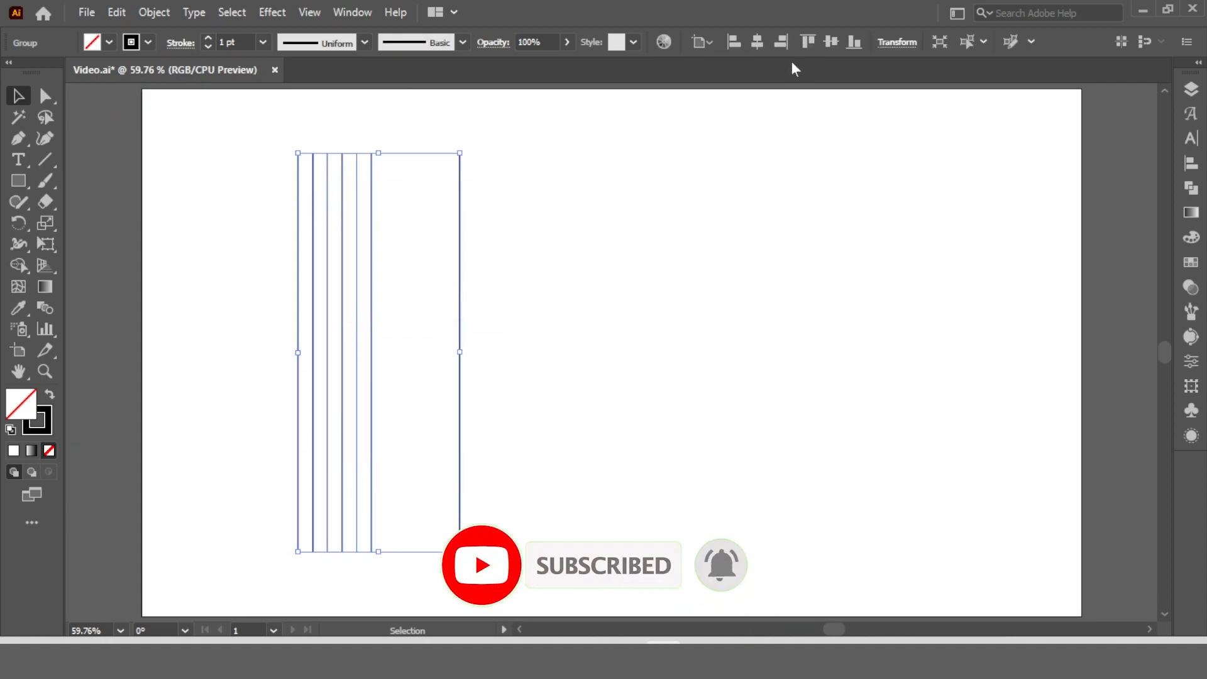
click(757, 42)
click(831, 42)
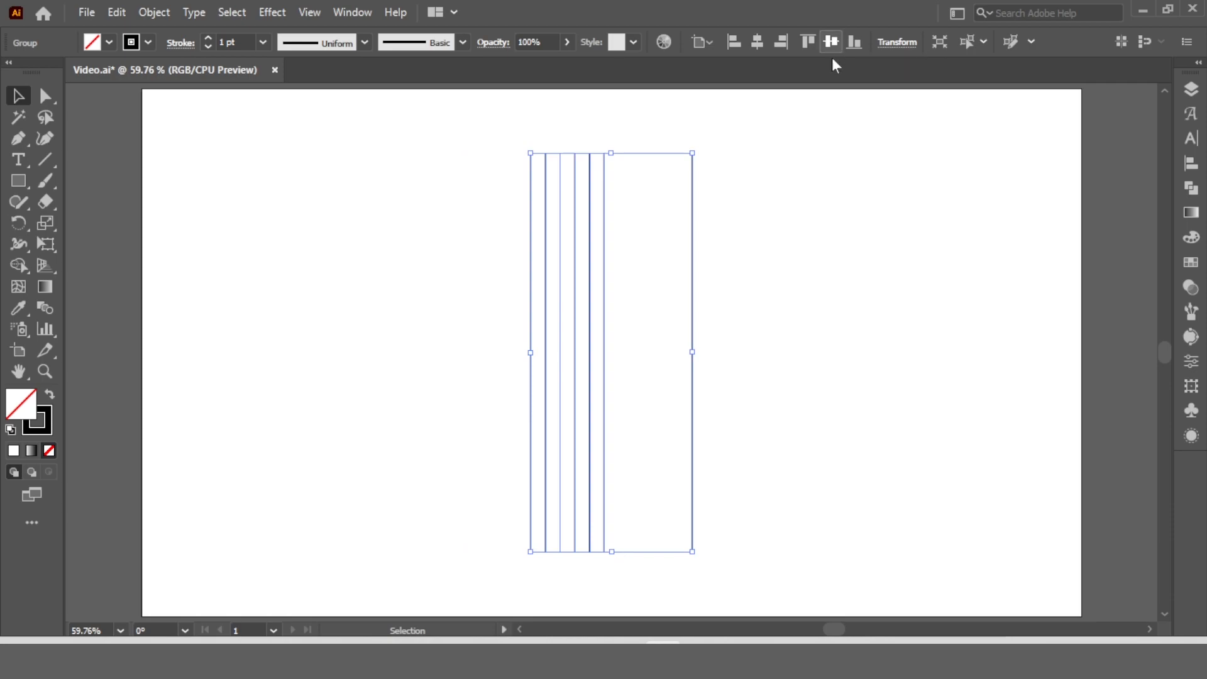
click(814, 191)
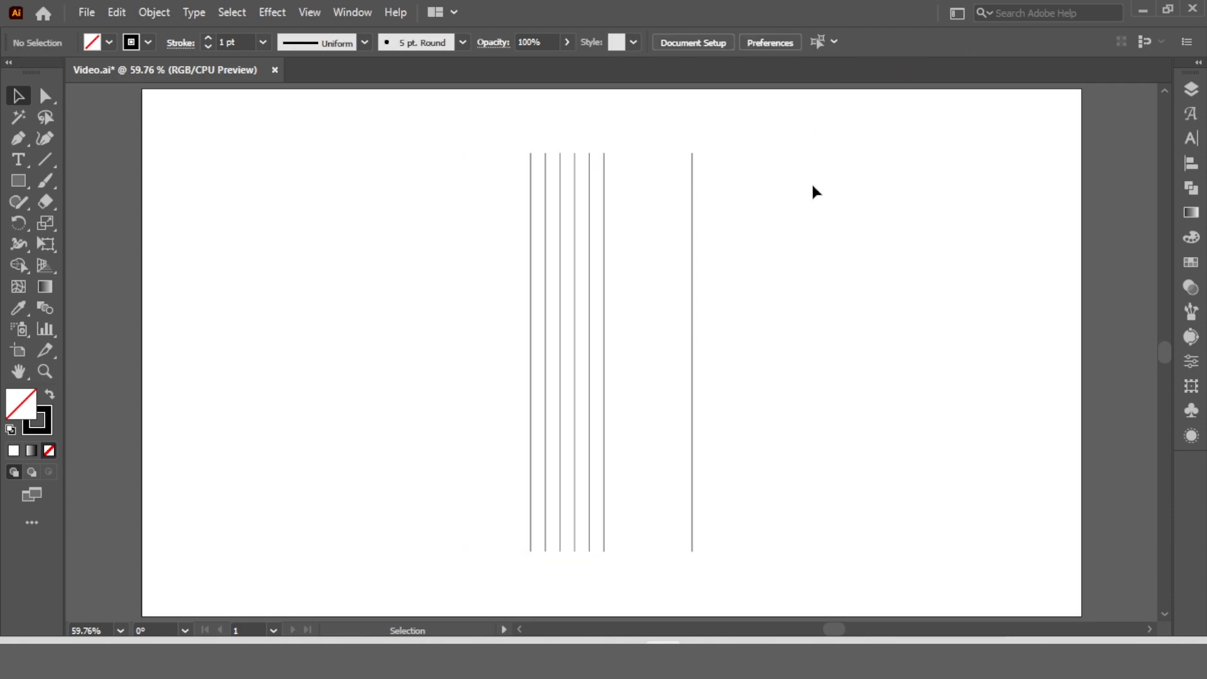
- Paste the copied six-line group in place and rotate it by -60°
click(114, 12)
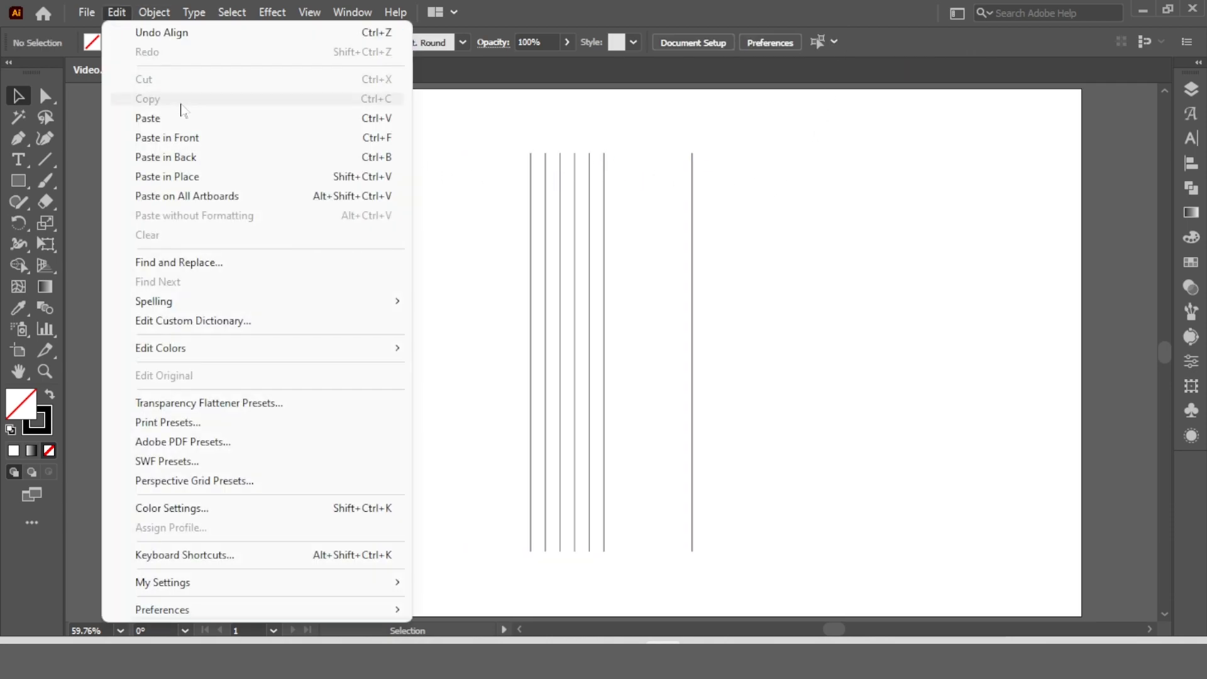
click(184, 177)
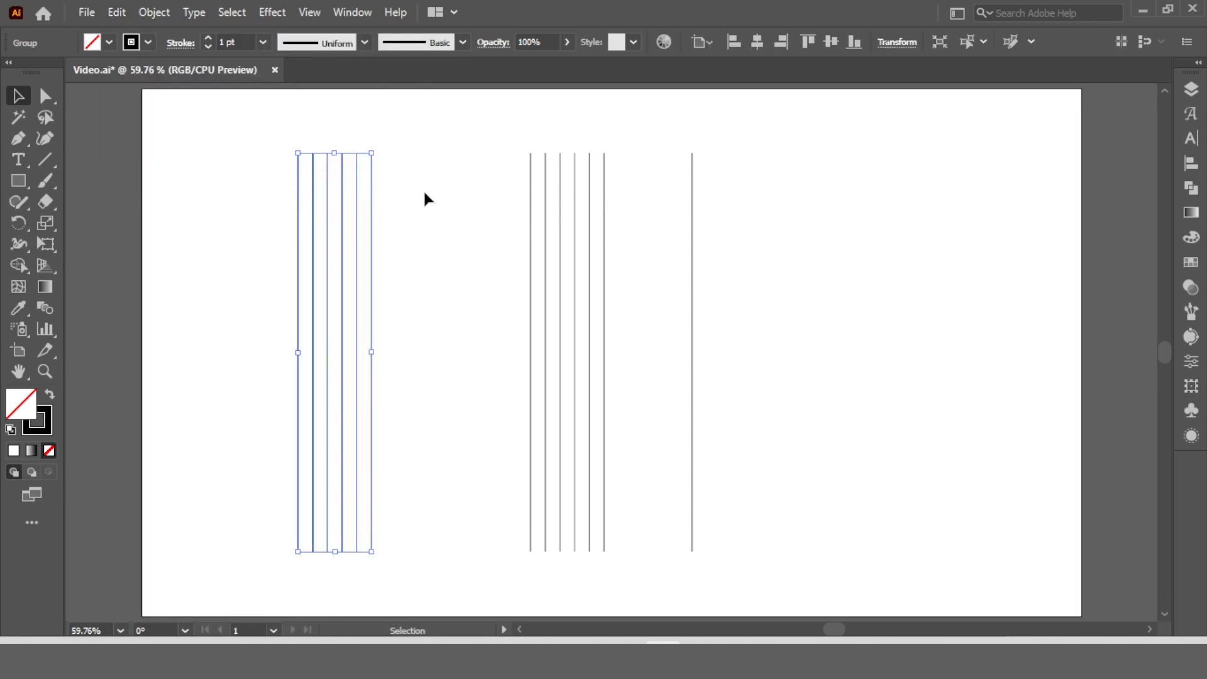
right_click(357, 186)
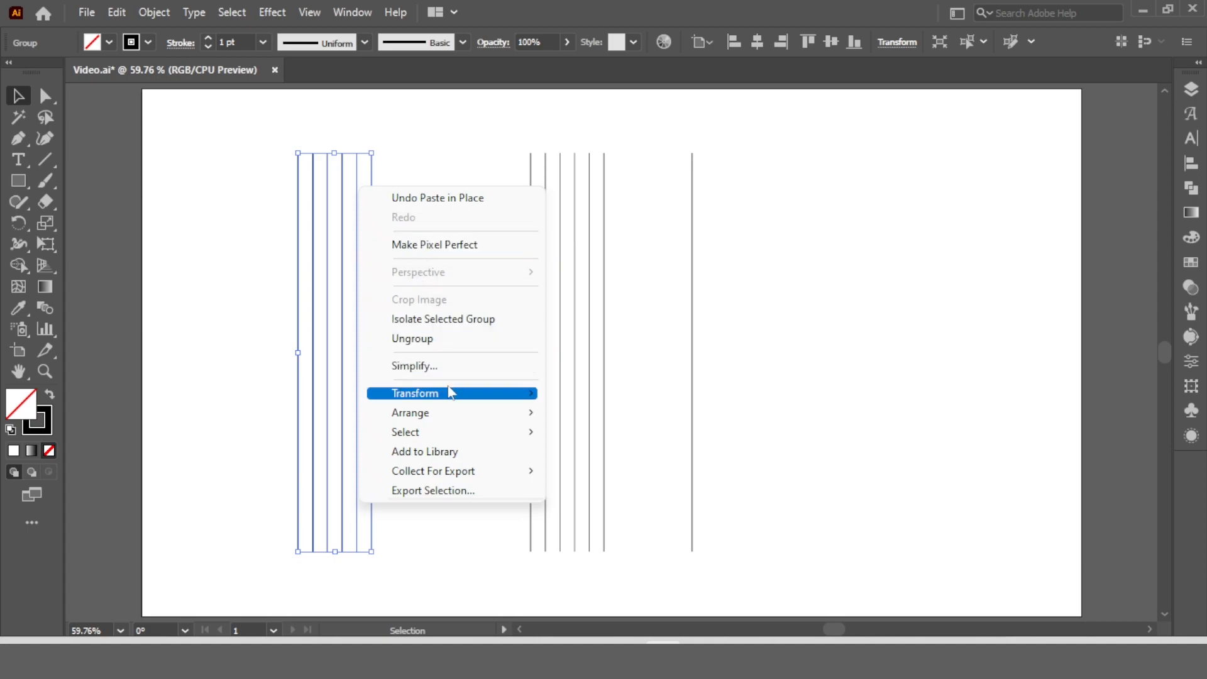
mouse_move(451, 396)
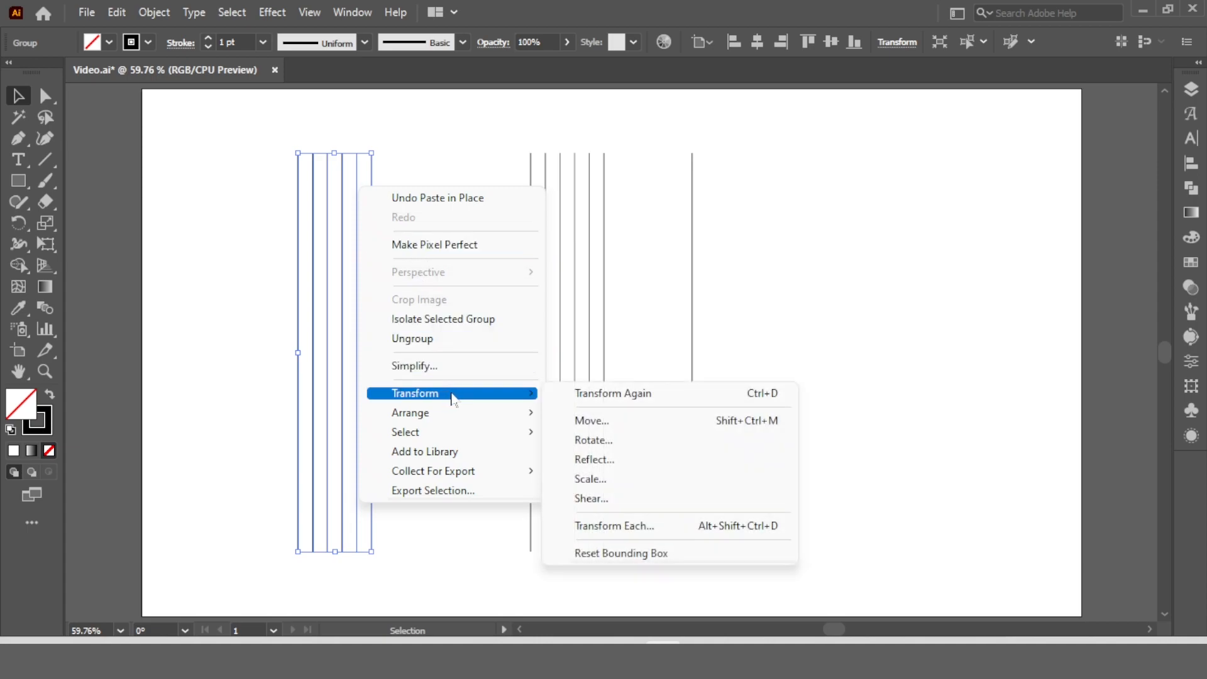
click(605, 442)
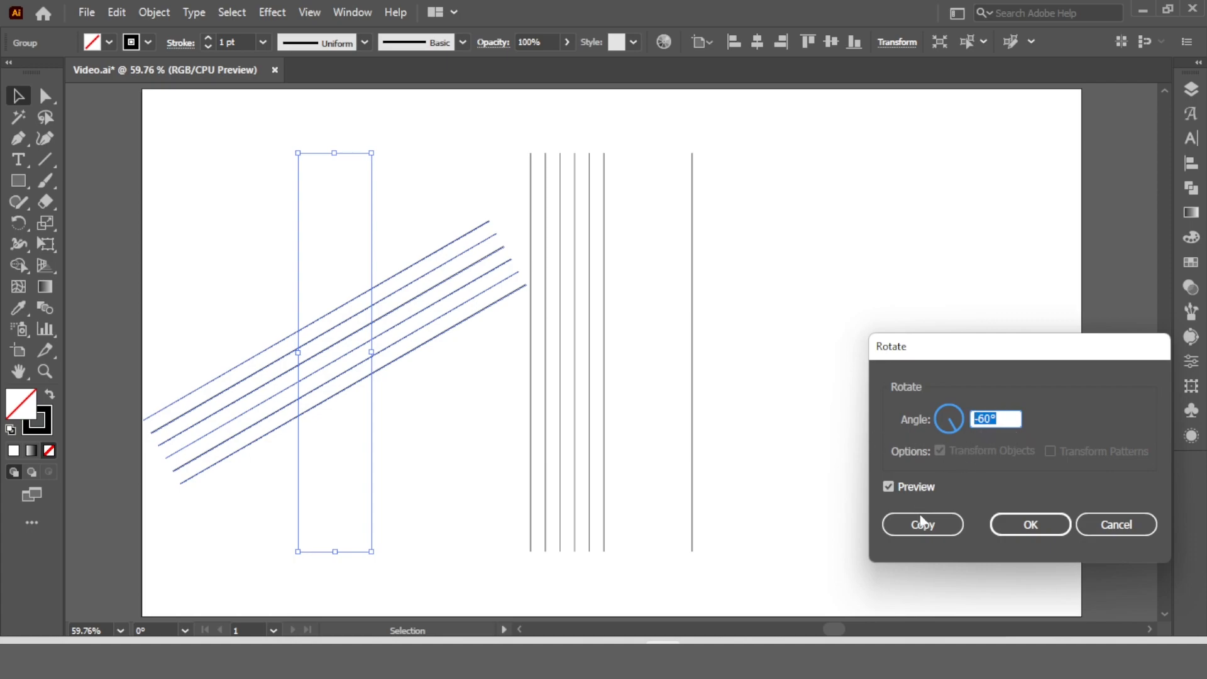
click(1020, 525)
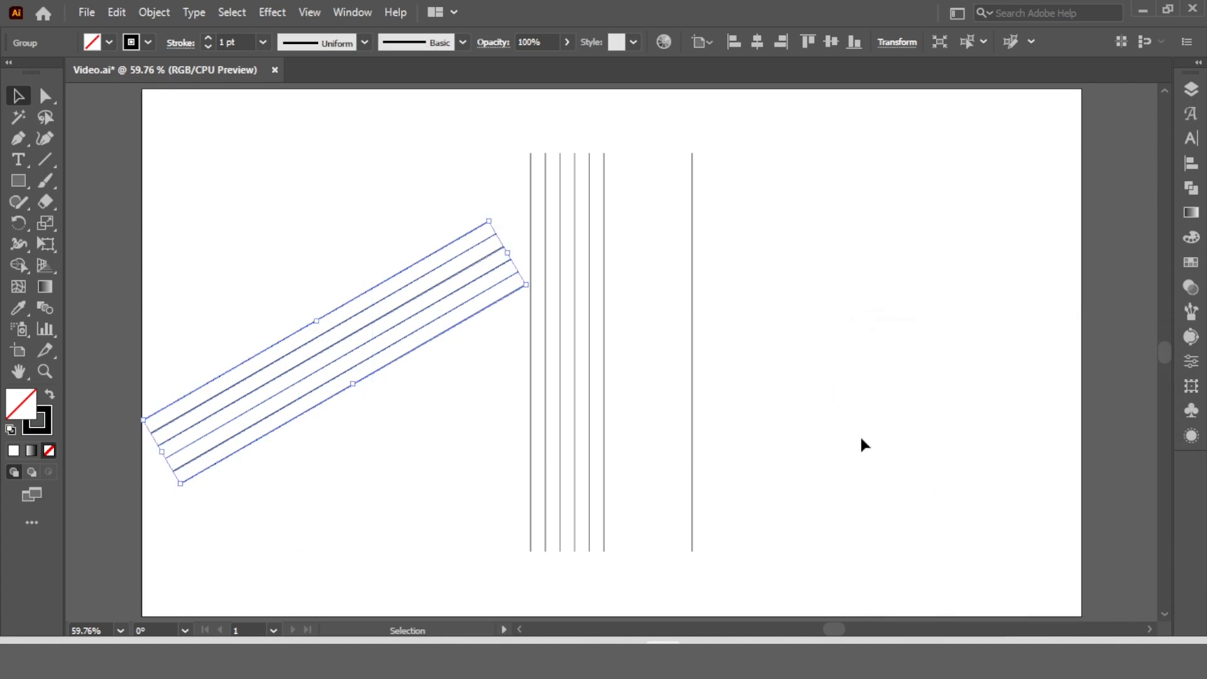
- Centre the rotated six-line group horizontally on the artboard
click(754, 43)
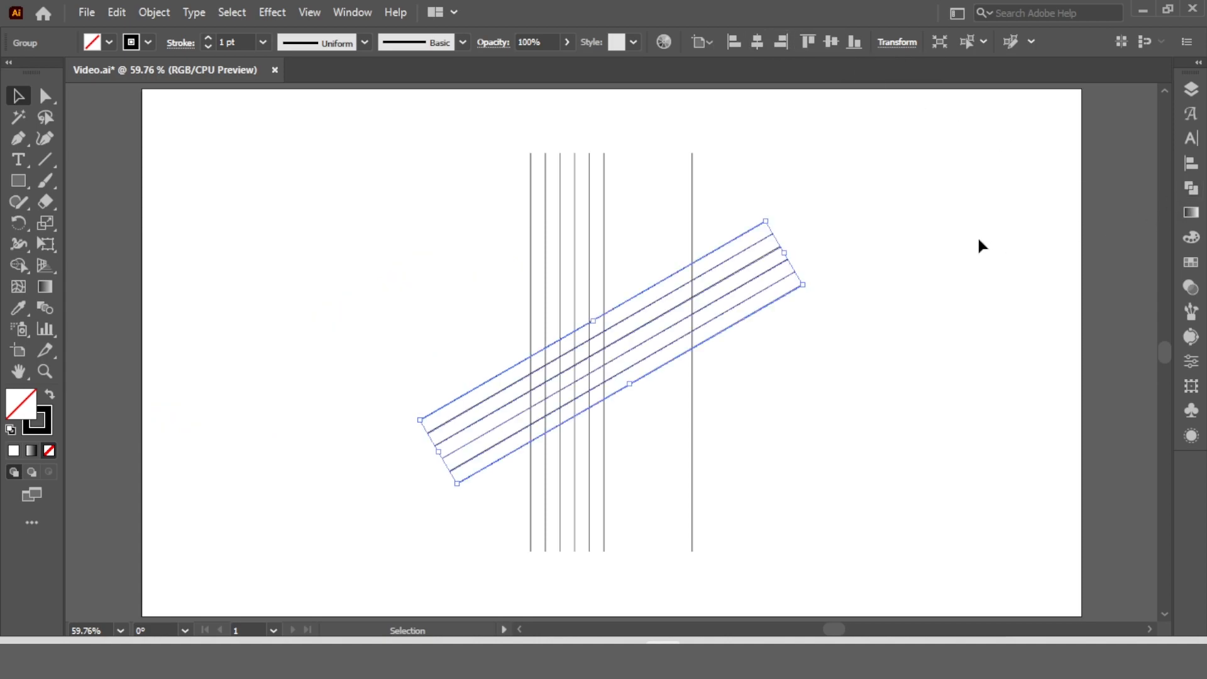
click(845, 222)
- Make a copy of the rotated line group moved 0 px horizontally and 150 px vertically
drag(766, 278, 766, 277)
double_click(47, 97)
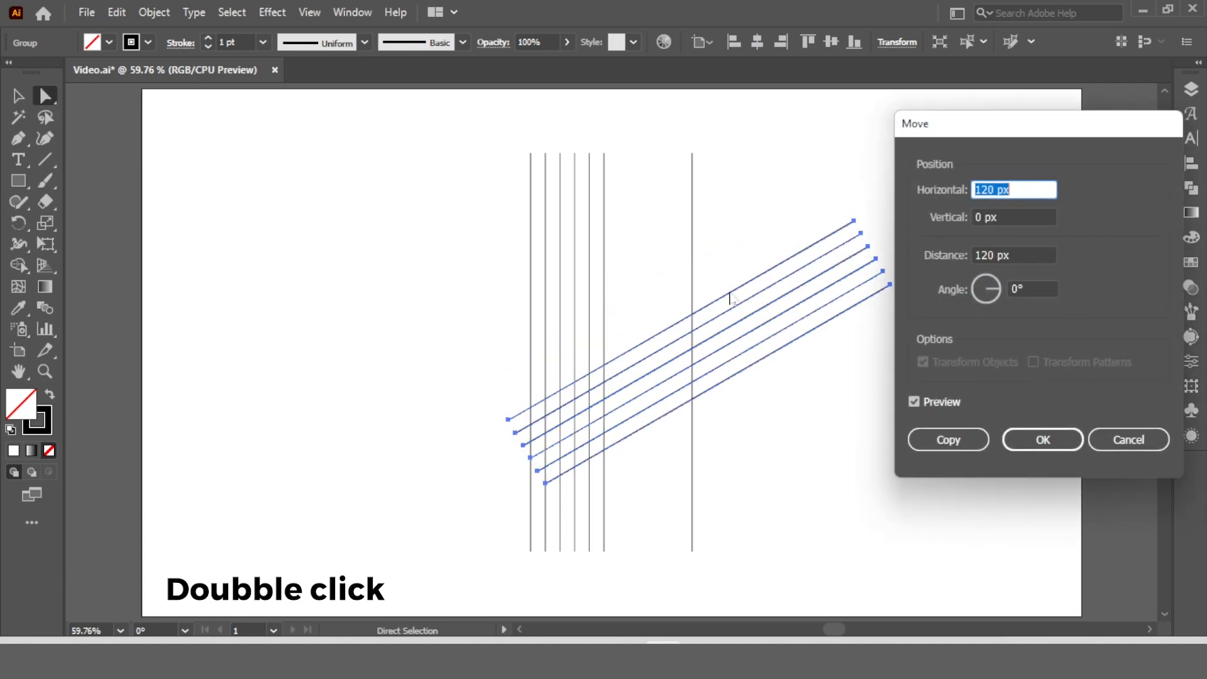
text(0)
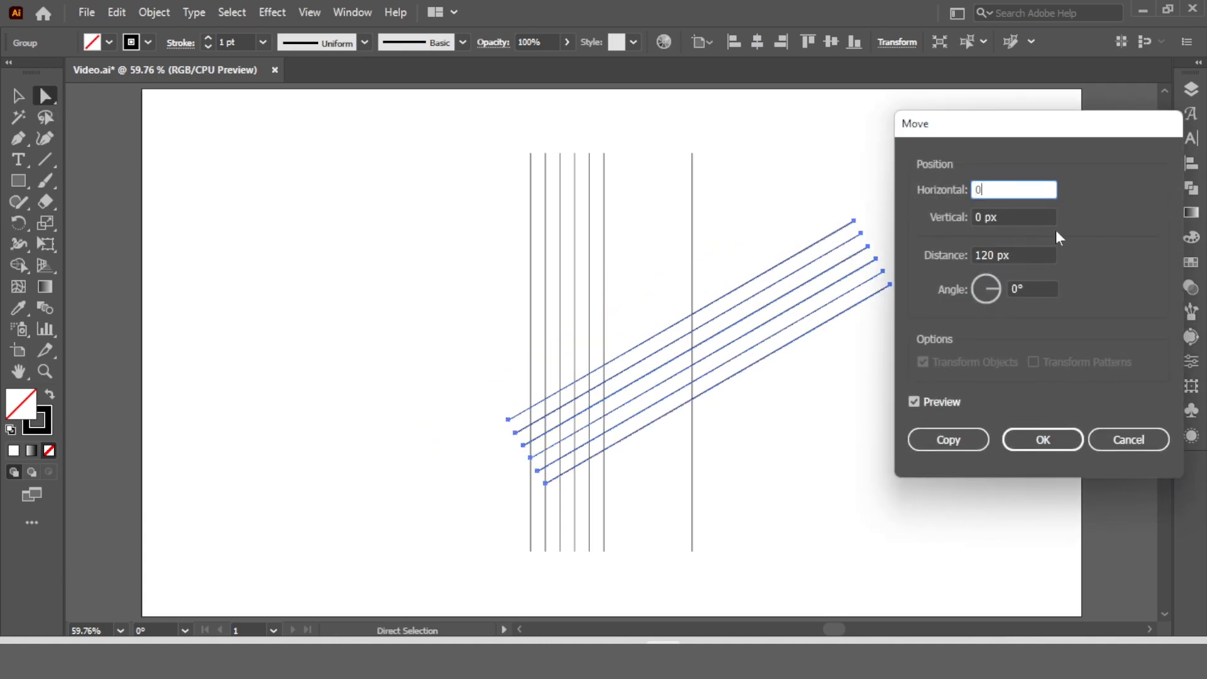
key(Tab)
text(1)
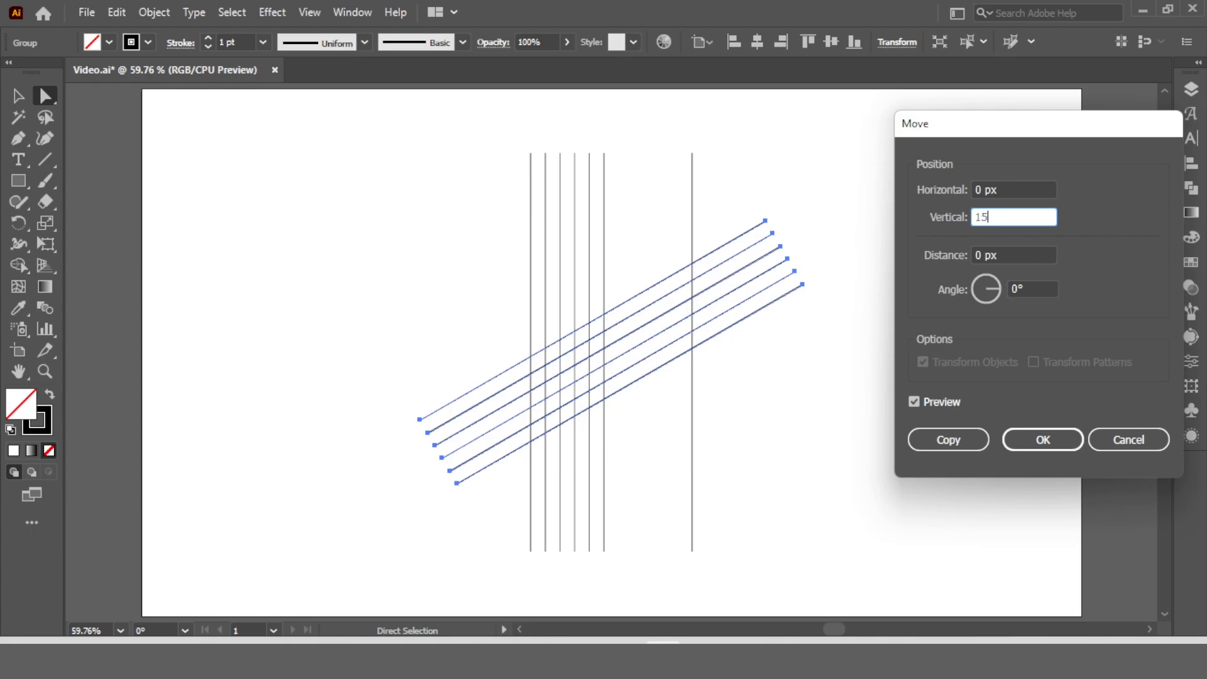
text(50)
click(935, 398)
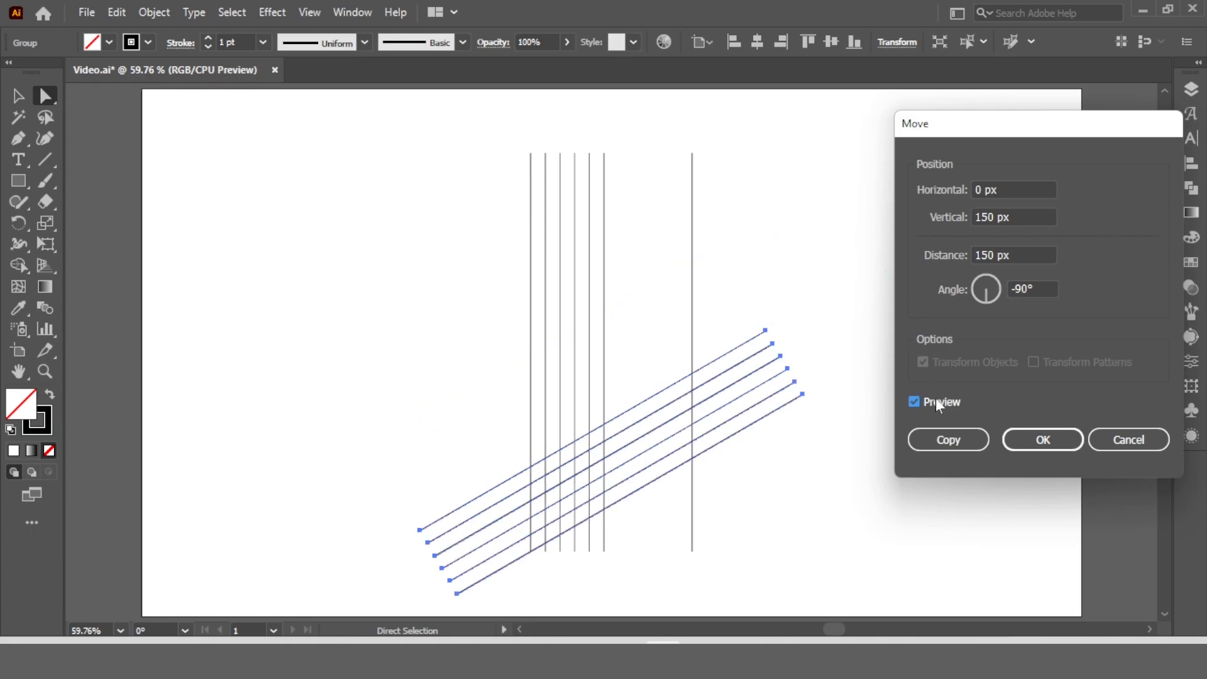
click(949, 440)
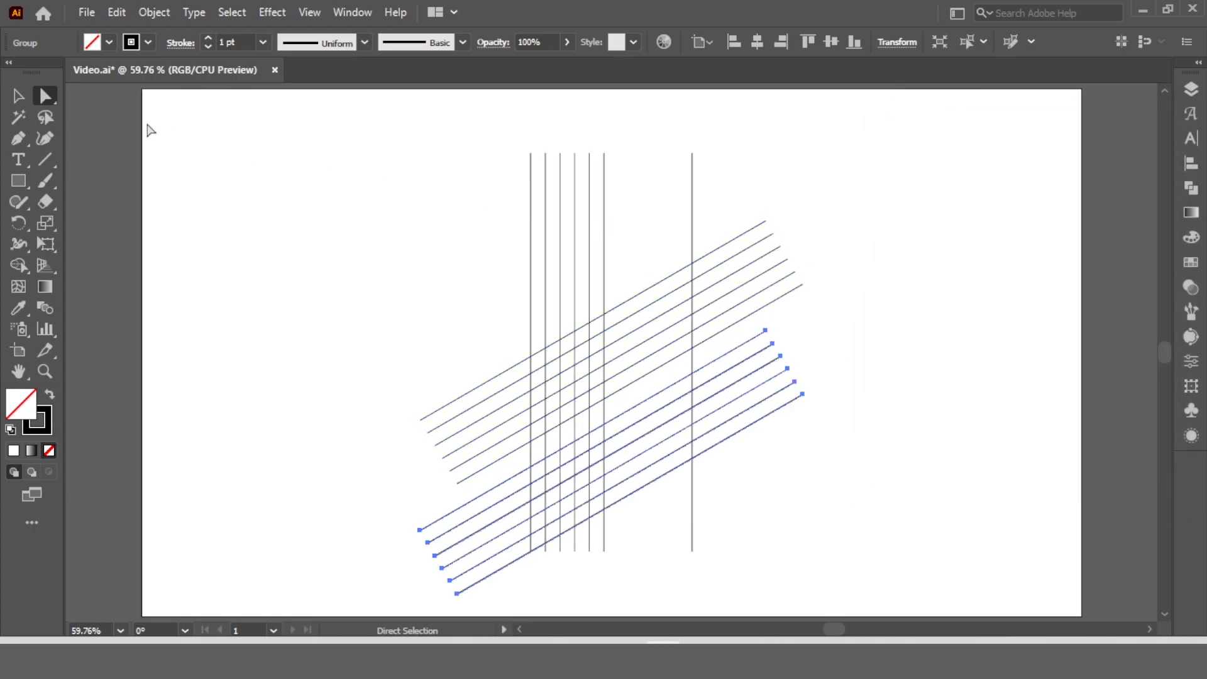
click(18, 97)
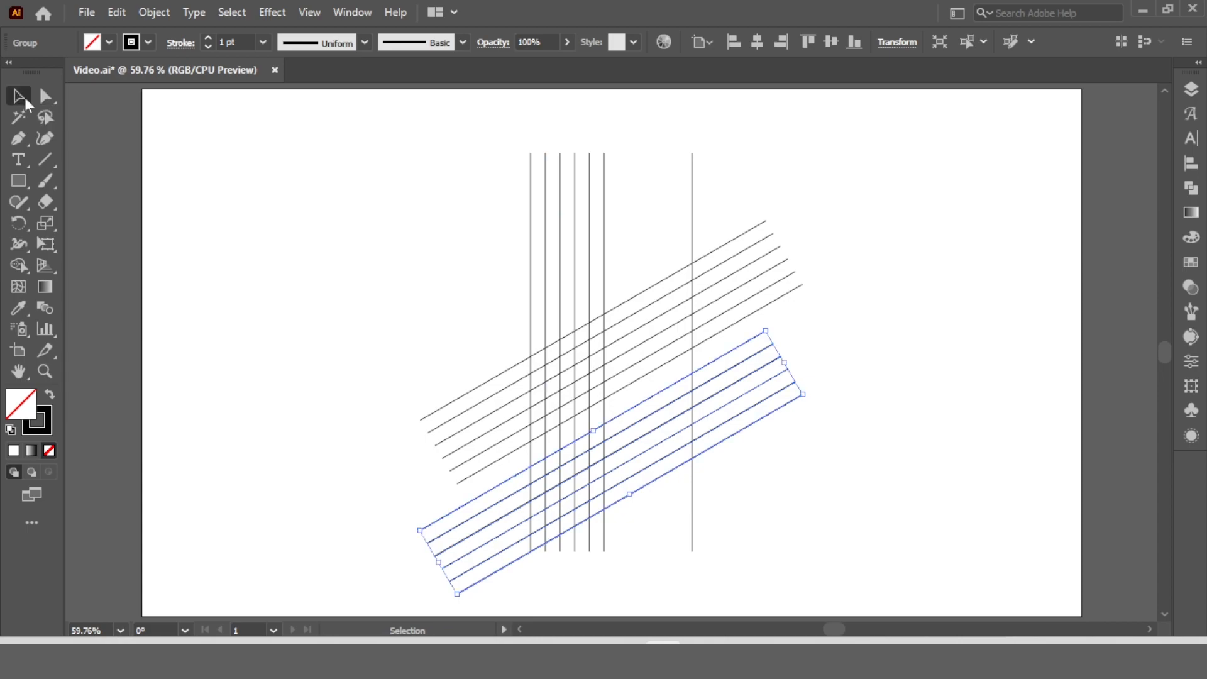
- Group the two rotated six-line groups together
click(337, 235)
drag(844, 207, 739, 396)
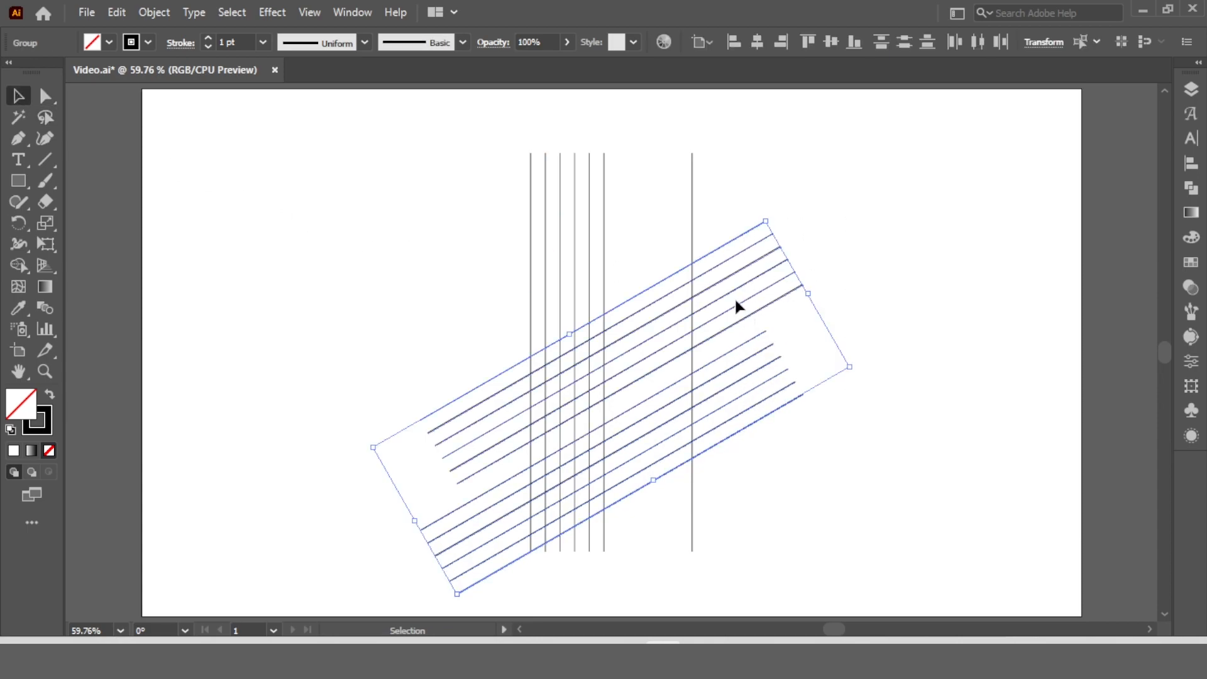
right_click(739, 274)
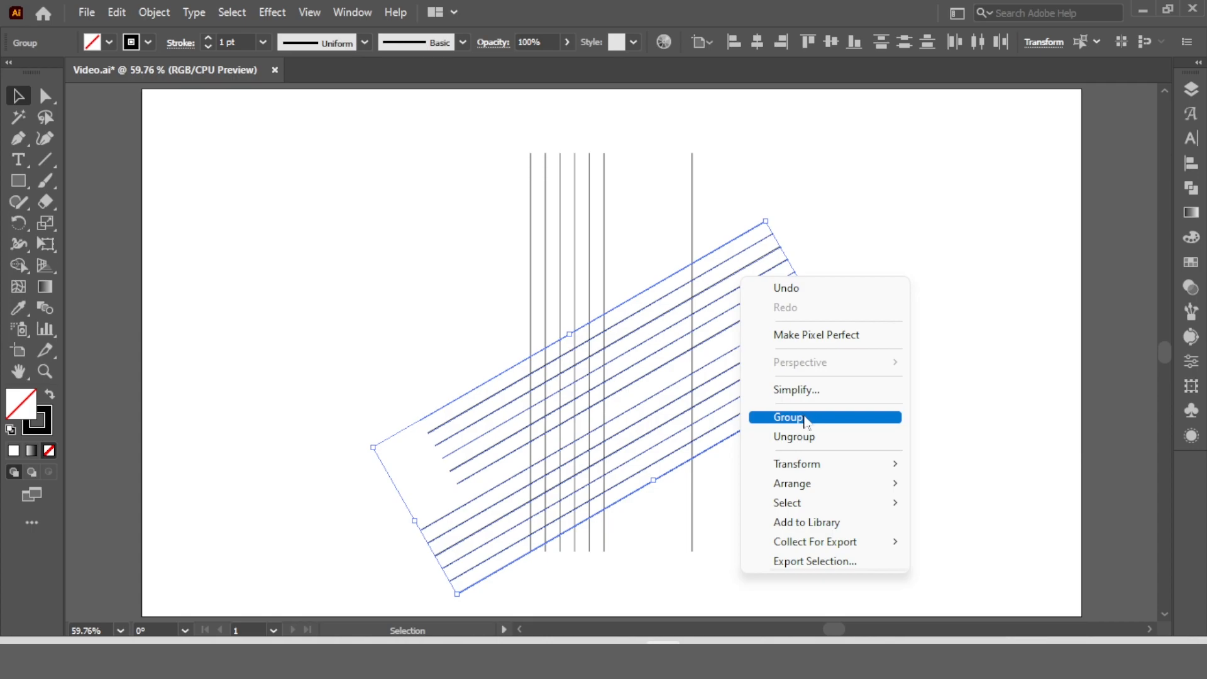
click(782, 416)
- Centre the combined rotated line group horizontally and vertically on the artboard
drag(771, 253, 636, 277)
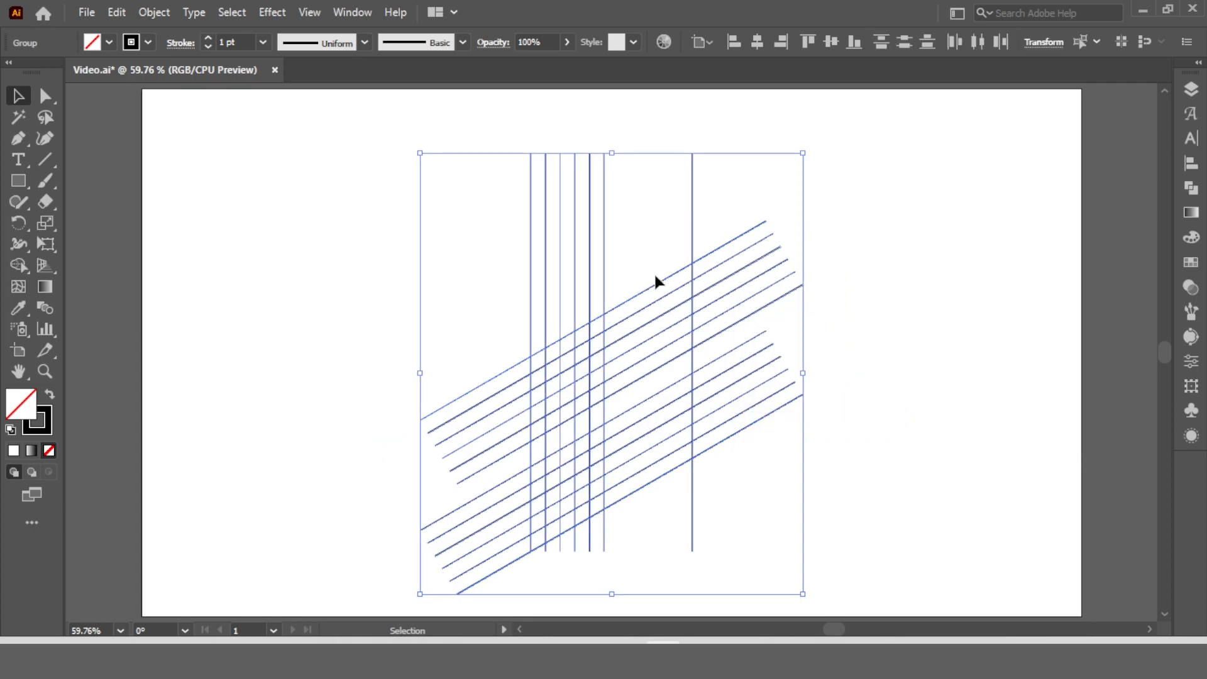
drag(808, 224, 738, 280)
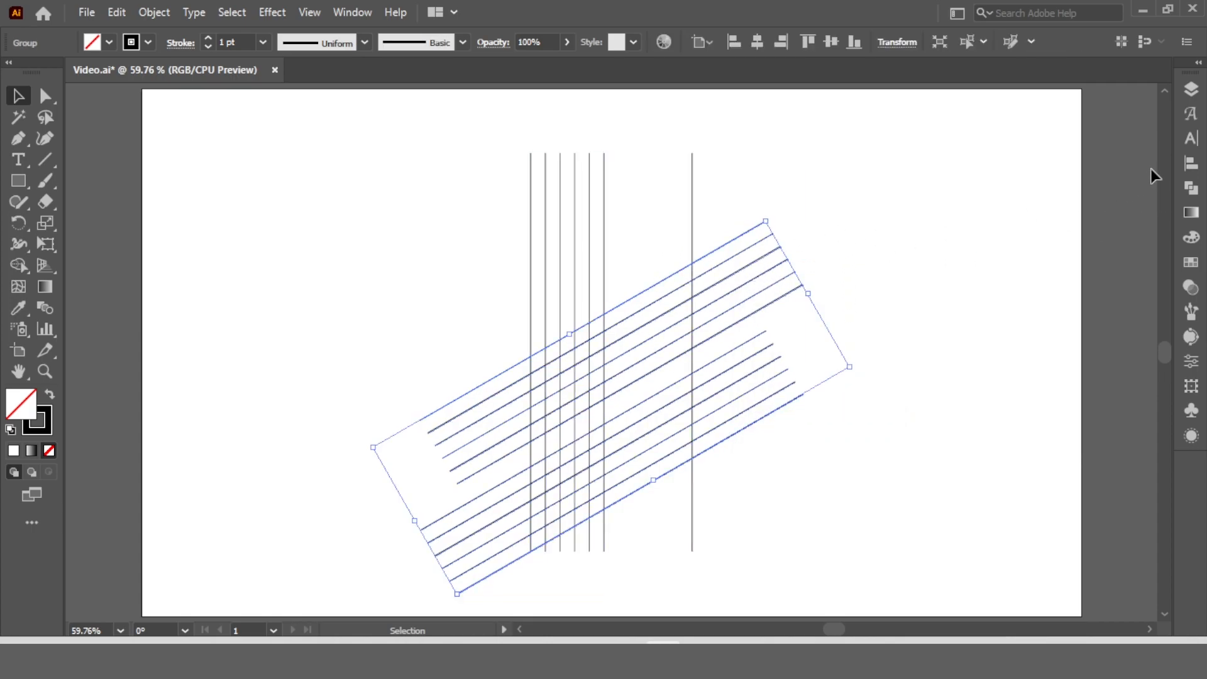
click(1190, 165)
click(1007, 129)
click(1121, 130)
click(830, 175)
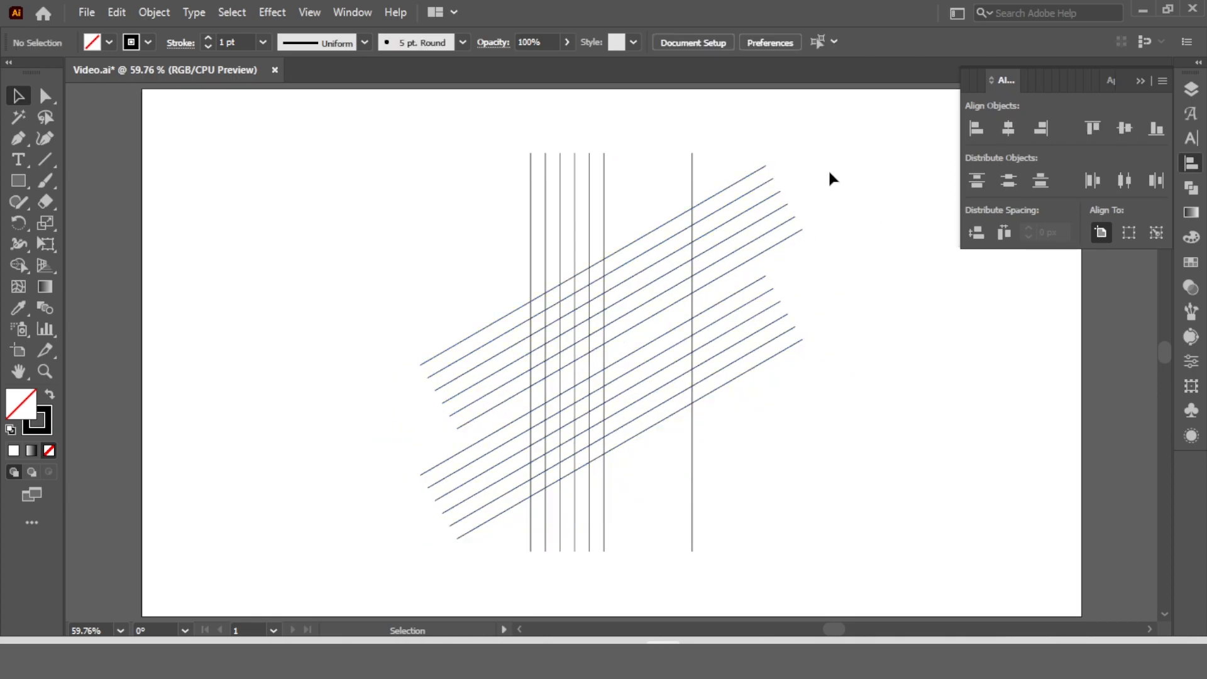
click(1139, 82)
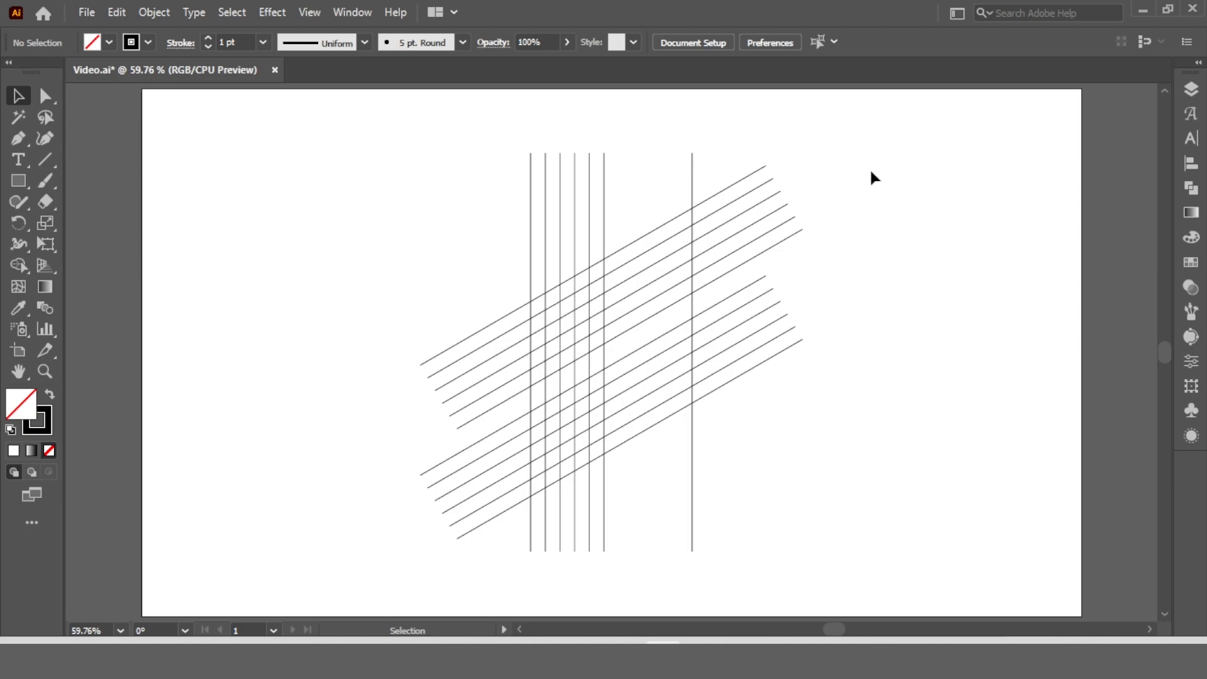
- Make a reflected copy of the combined rotated line group across the vertical axis at 90°
drag(766, 276, 763, 276)
right_click(743, 228)
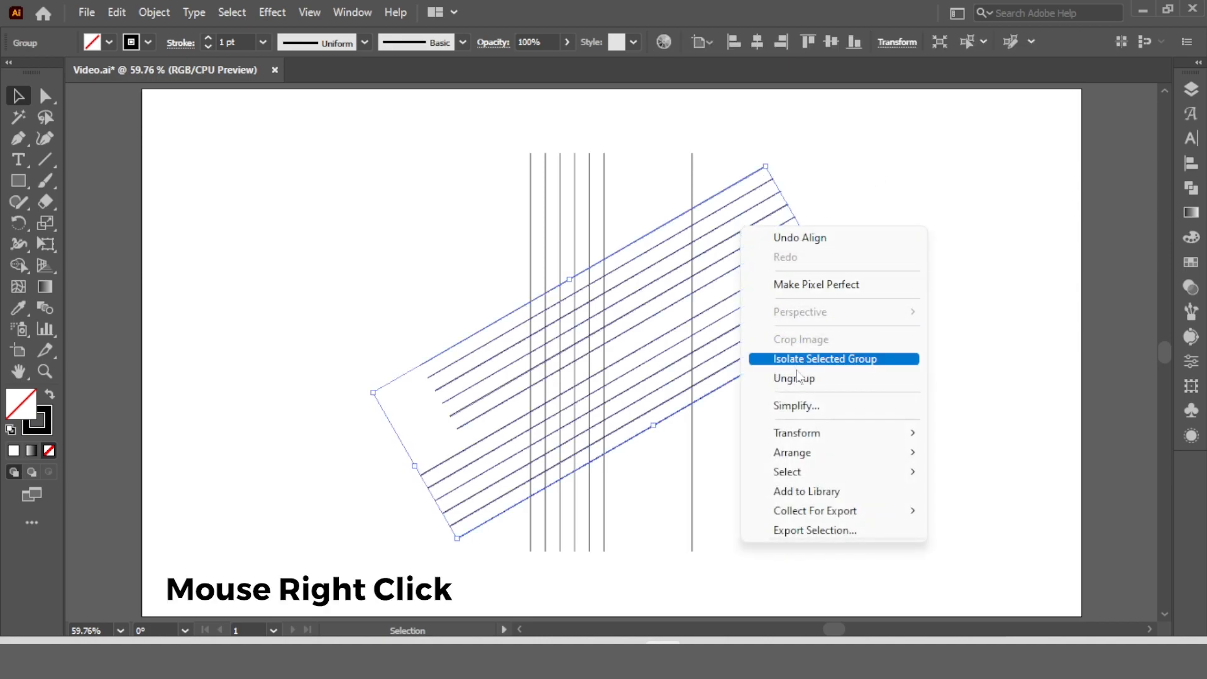
mouse_move(887, 434)
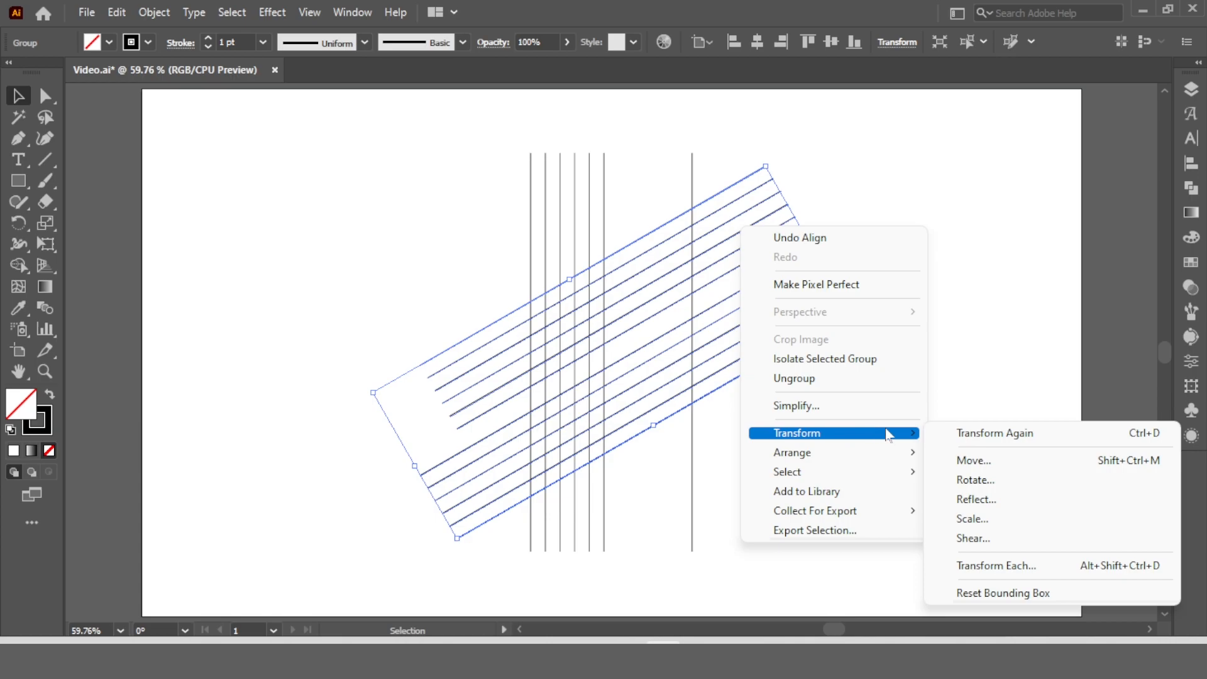
click(975, 500)
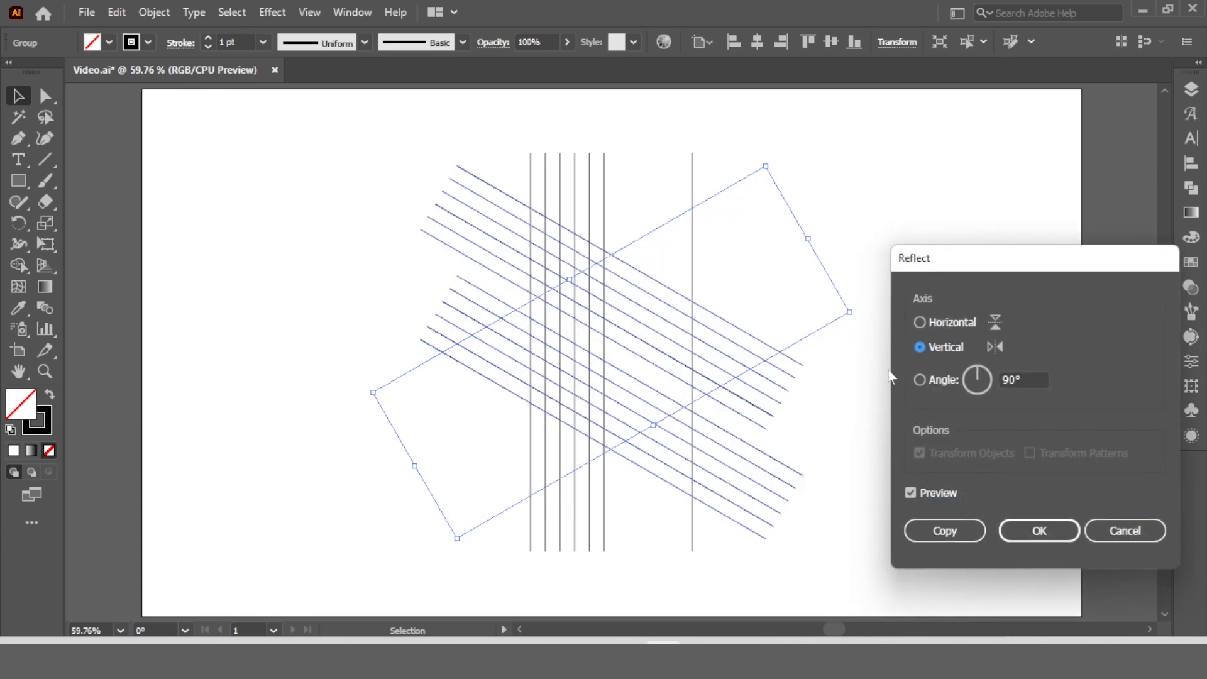
click(917, 321)
click(918, 348)
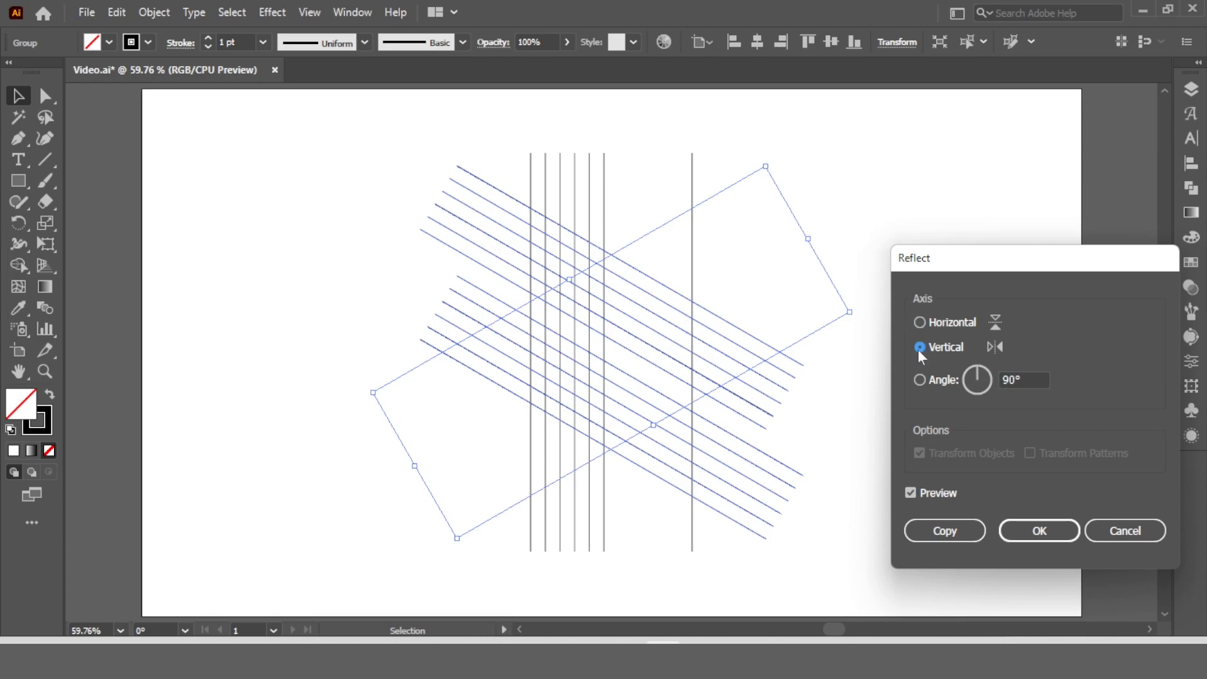
click(1024, 380)
click(958, 534)
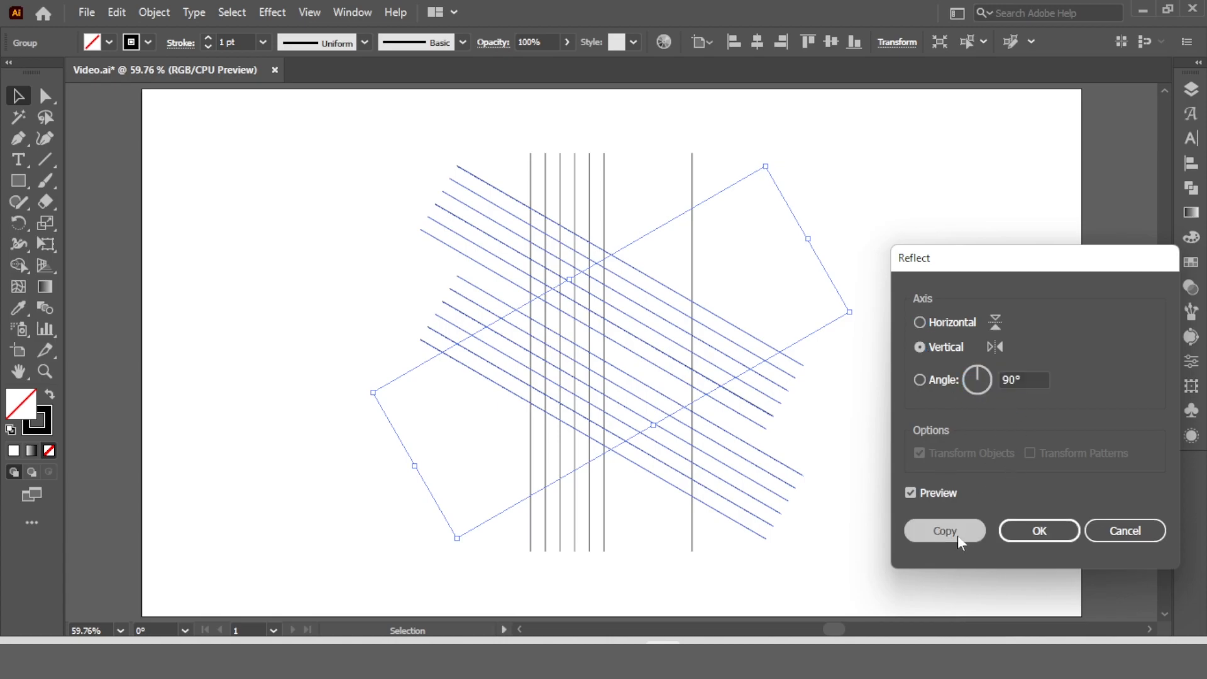
click(943, 358)
- Select all the line groups and set up the Shape Builder tool with a black fill
drag(864, 196, 450, 482)
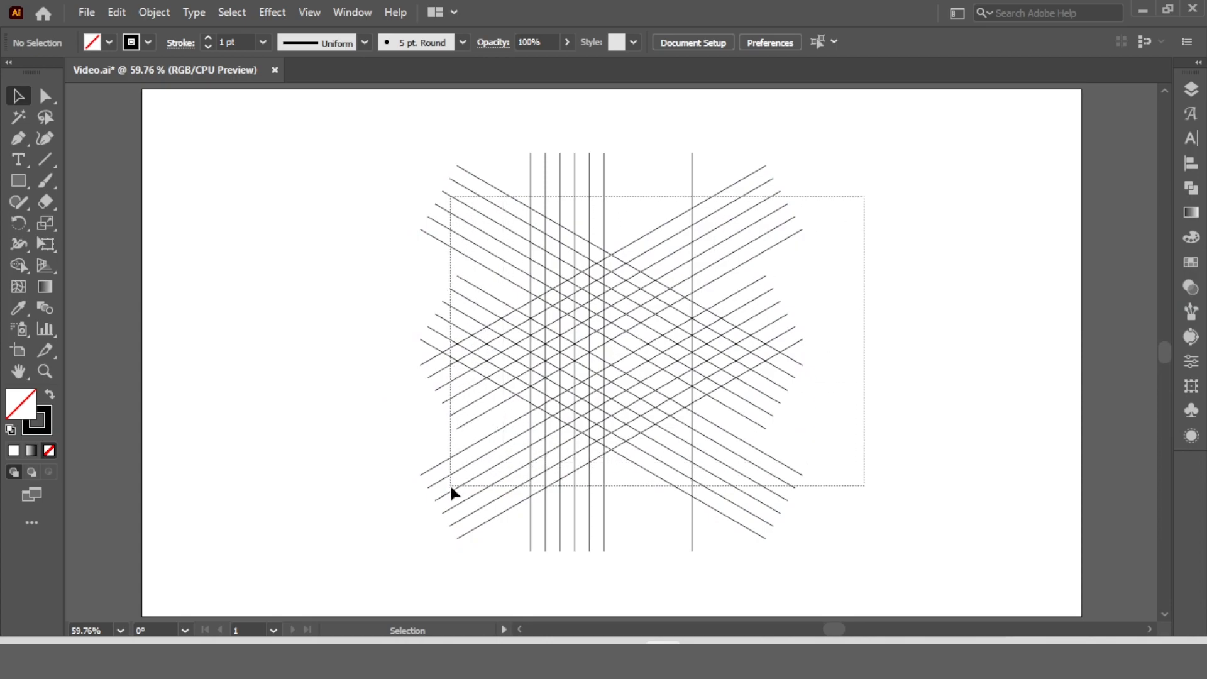
key(ctrl+equal)
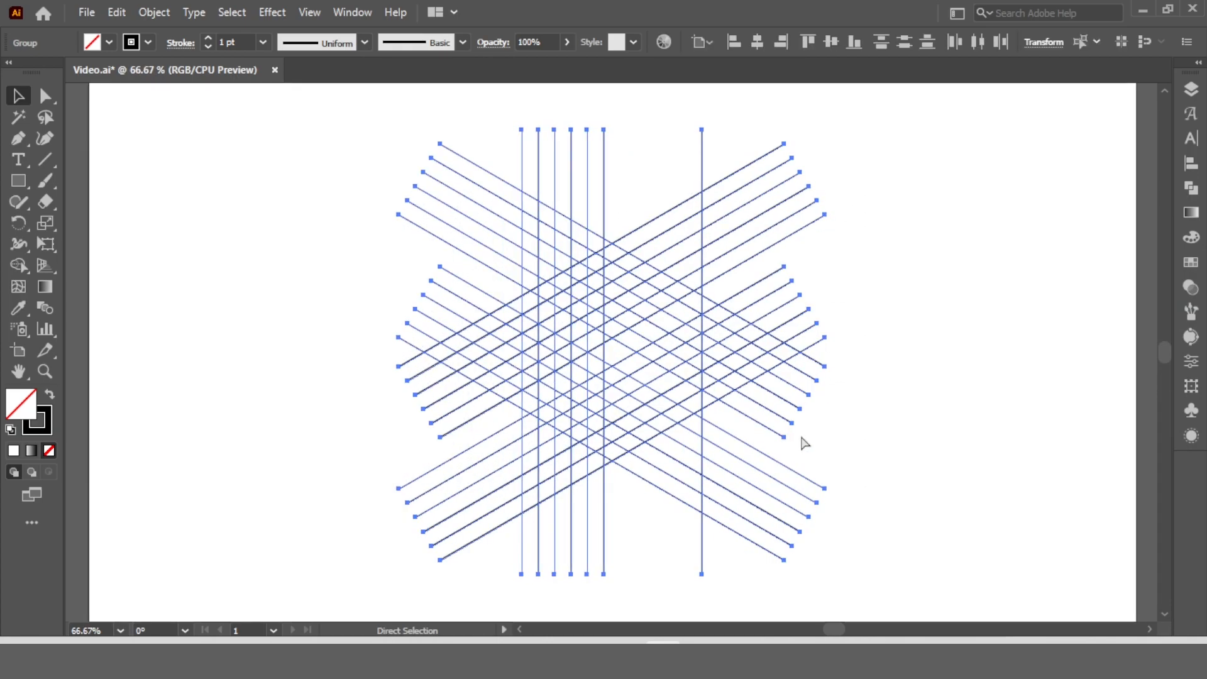
key(ctrl+equal)
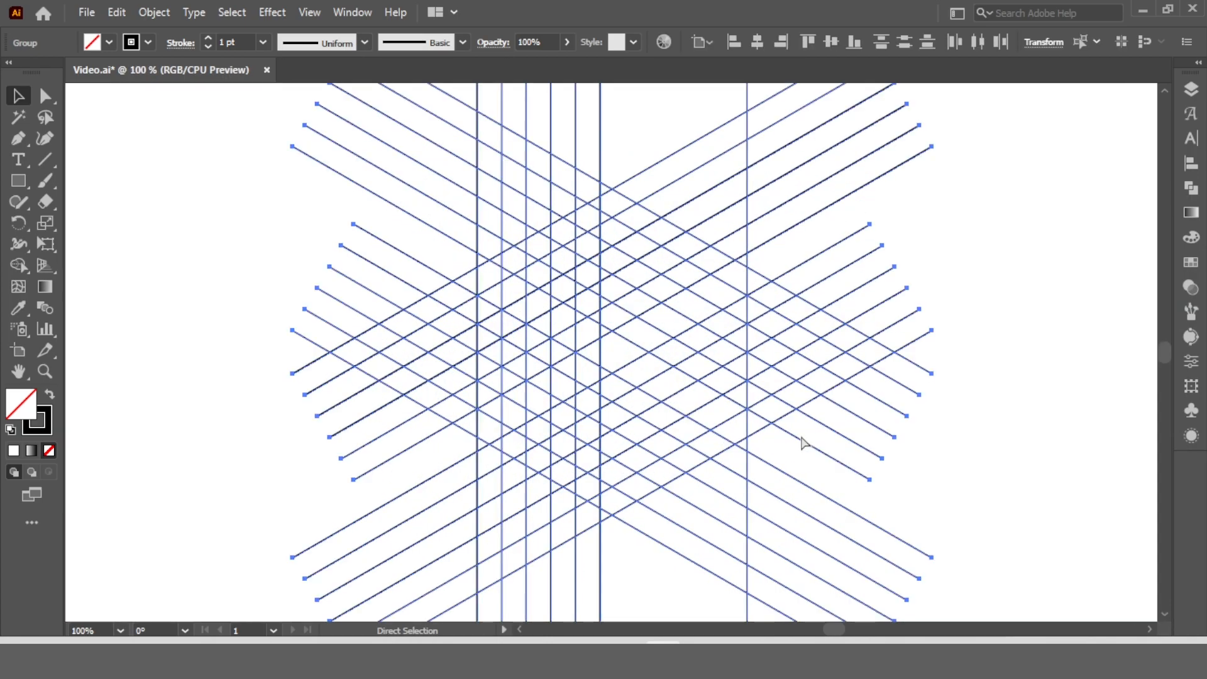
click(19, 264)
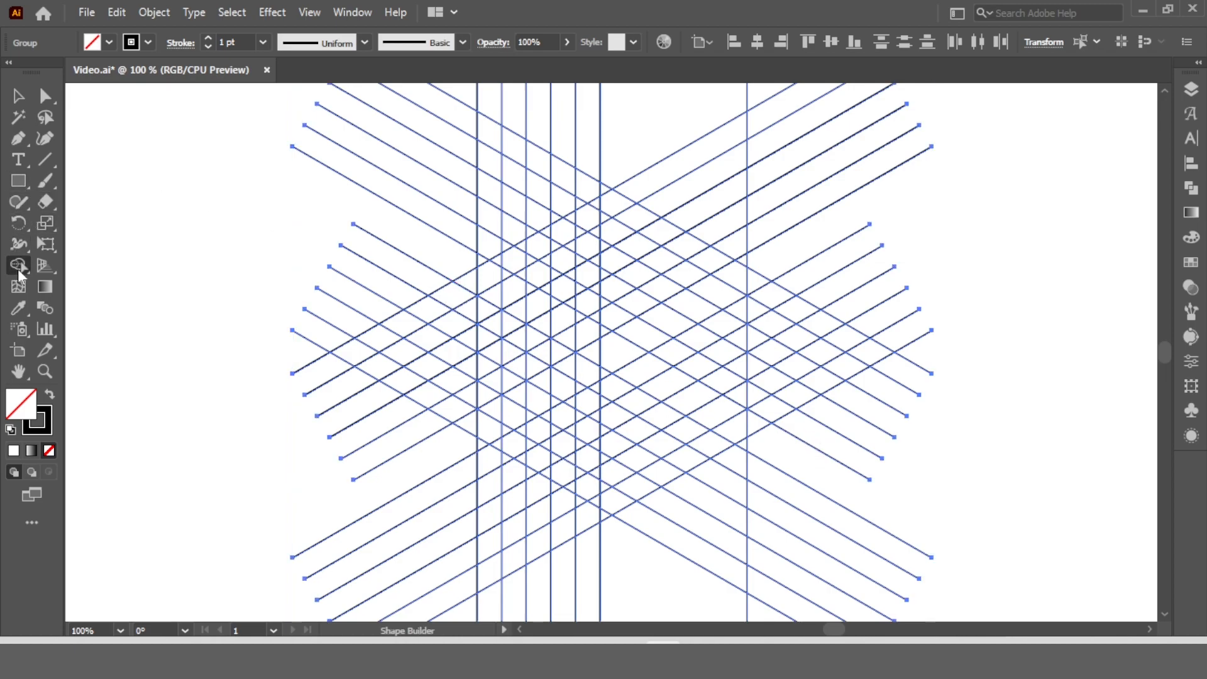
click(92, 43)
click(49, 72)
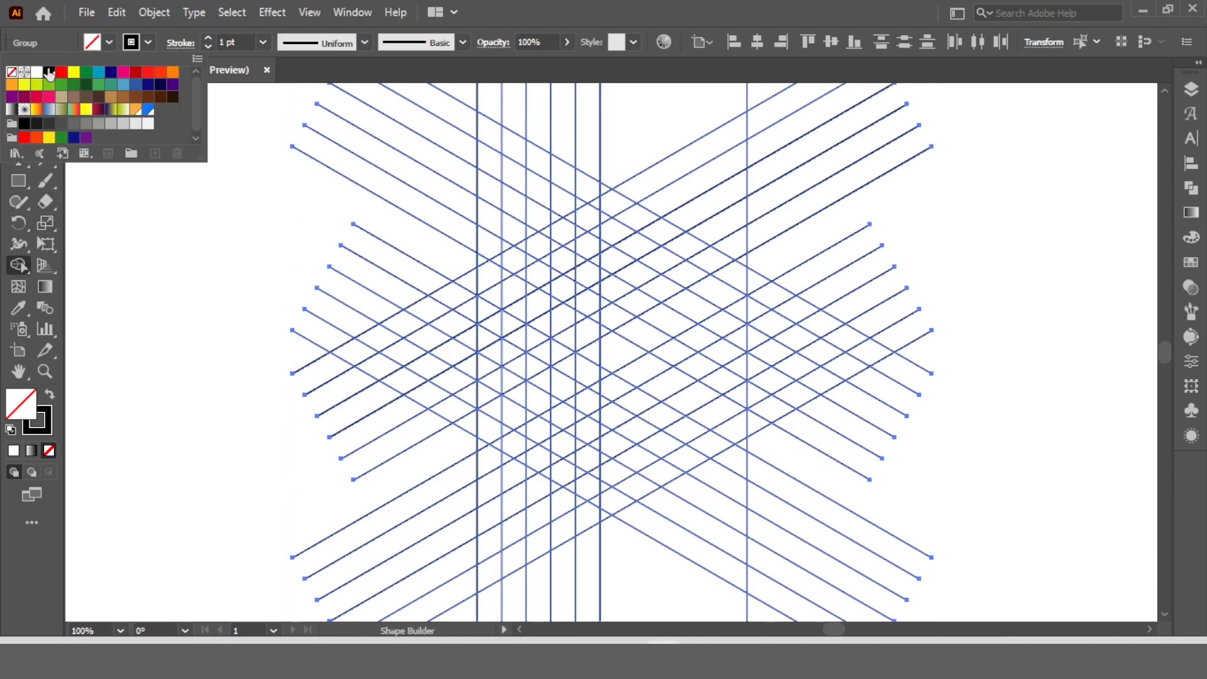
- Merge grid cells into a black diagonal bar at the hexagon's upper right and a chevron band just below it
click(731, 290)
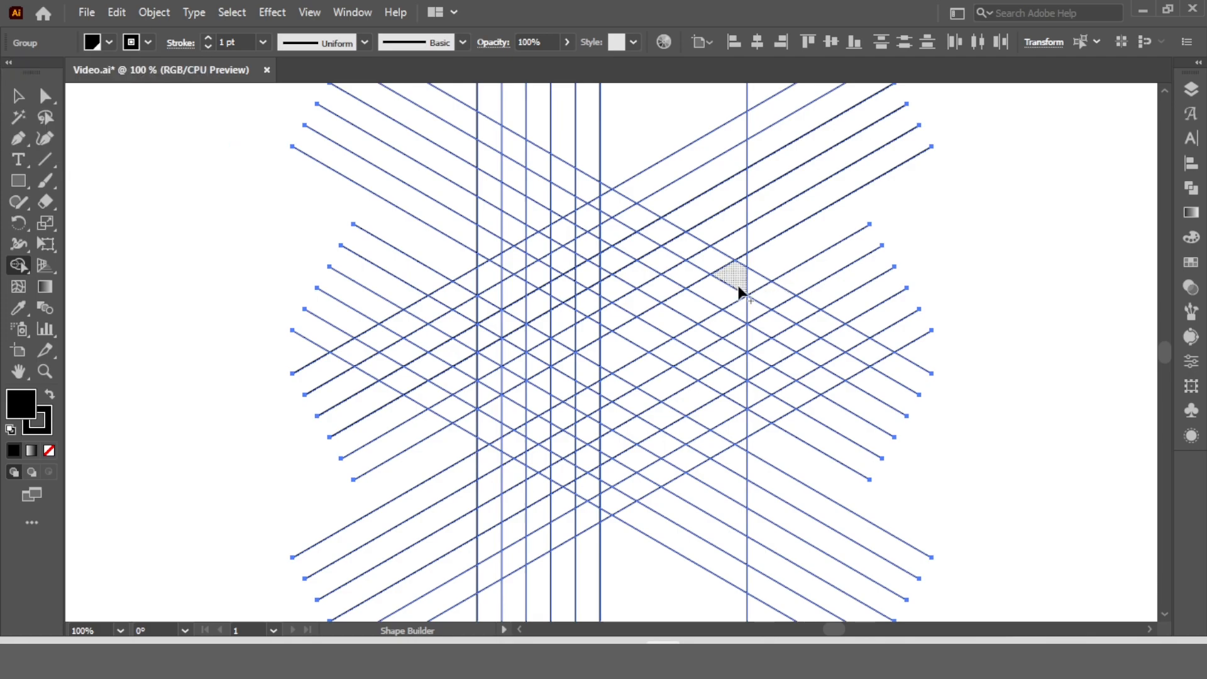
key(ctrl+plus)
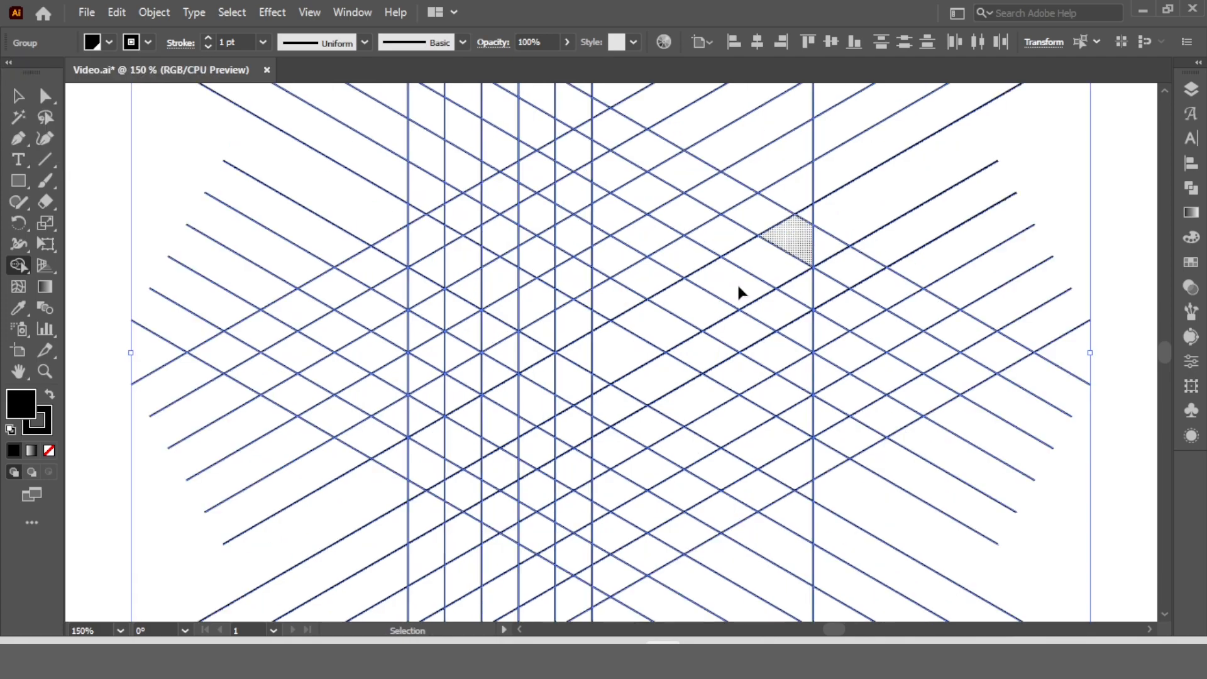
drag(802, 248, 593, 126)
mouse_move(731, 288)
mouse_down()
mouse_move(709, 266)
mouse_move(518, 165)
mouse_move(617, 219)
mouse_move(493, 198)
mouse_move(441, 237)
mouse_up()
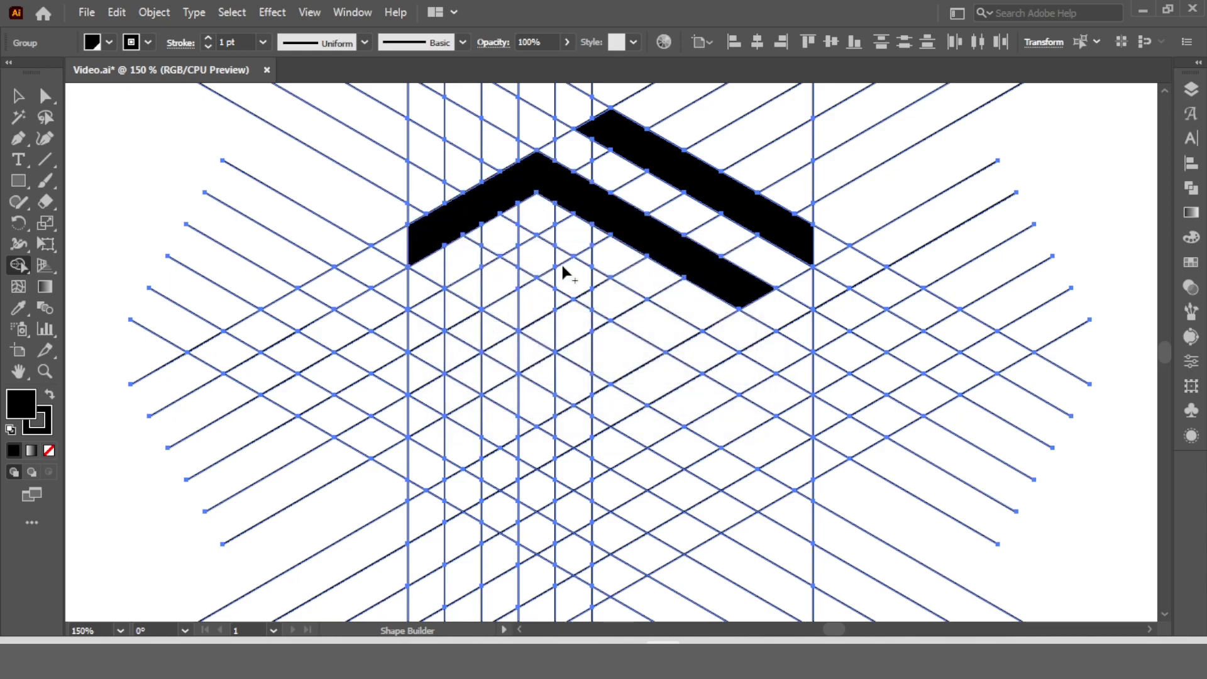
- Merge grid cells into a bent black band down the hexagon's left edge and an inner band turning towards the bottom point
drag(566, 257, 540, 269)
mouse_move(476, 291)
mouse_down()
mouse_move(423, 326)
mouse_move(533, 256)
mouse_up()
mouse_move(443, 353)
mouse_down()
mouse_move(431, 345)
mouse_move(426, 444)
mouse_move(443, 496)
mouse_up()
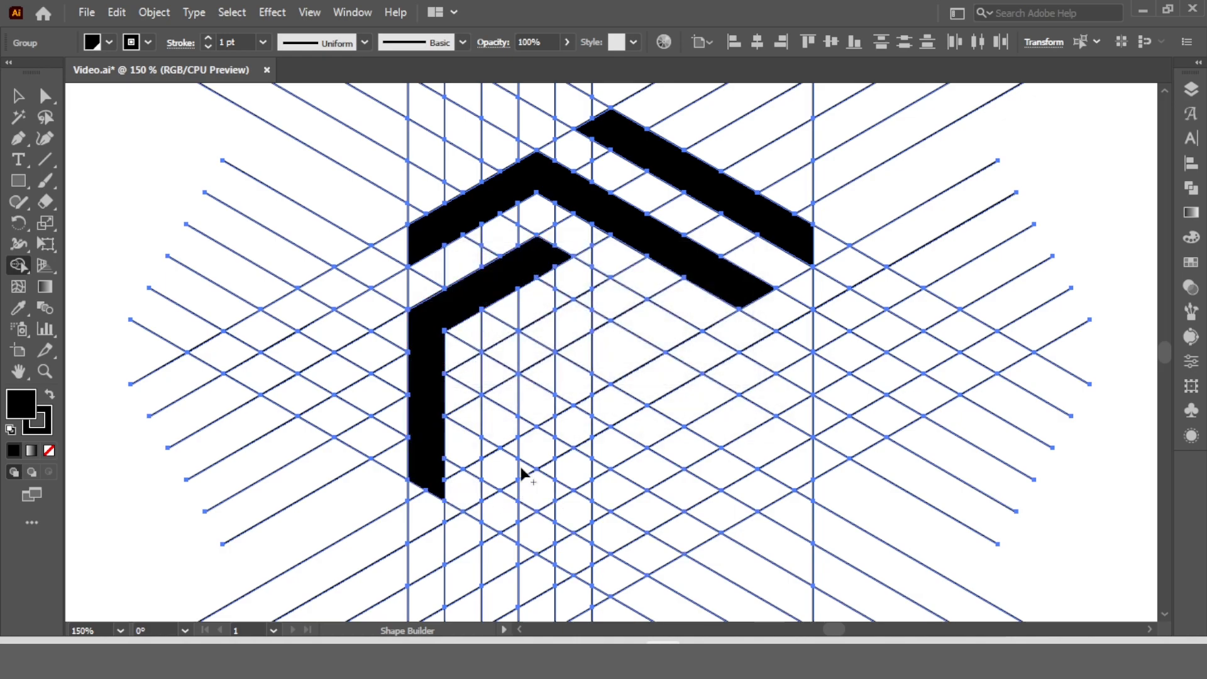
drag(509, 350, 511, 536)
mouse_move(496, 443)
mouse_down()
mouse_move(493, 493)
mouse_move(615, 580)
mouse_move(512, 501)
mouse_up()
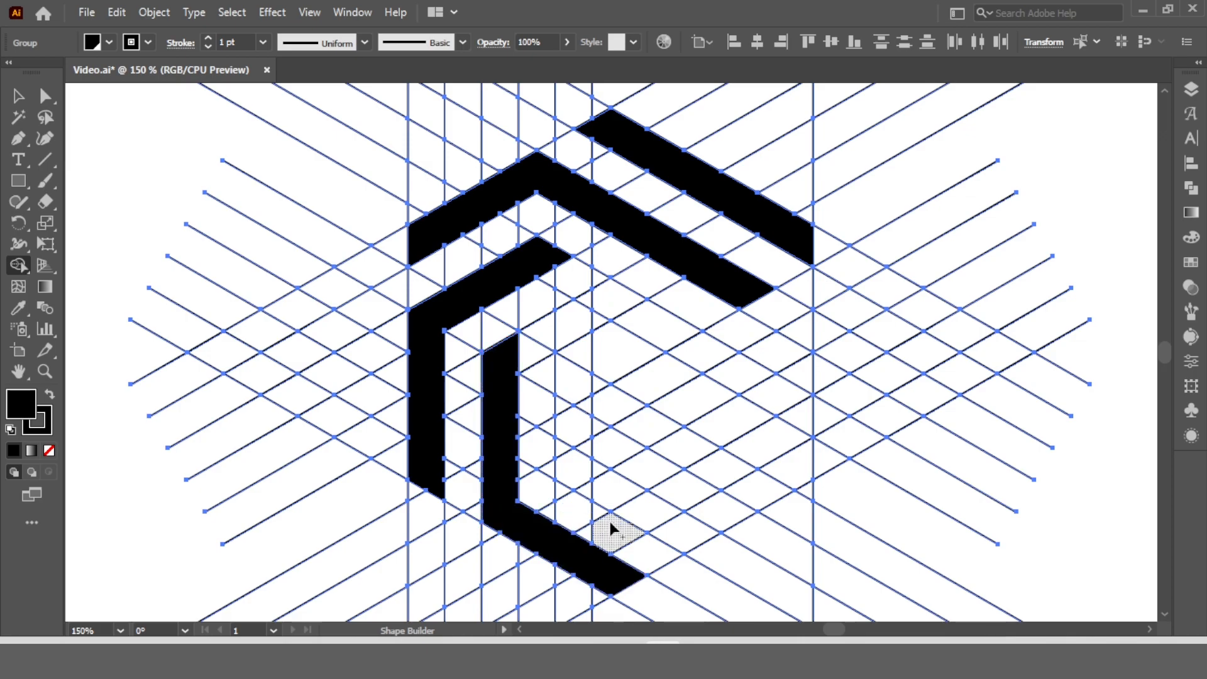
- Merge grid cells into a V-shaped black band at the lower right and a short diagonal bar above it
drag(560, 447, 686, 531)
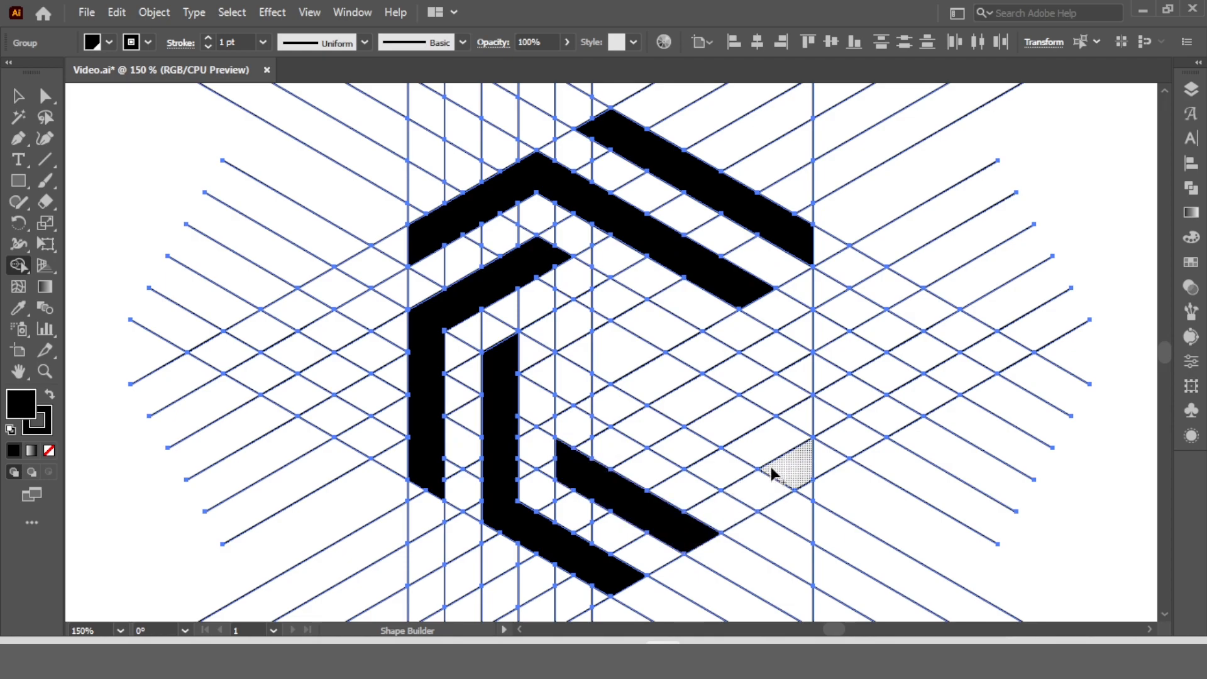
drag(725, 504, 692, 533)
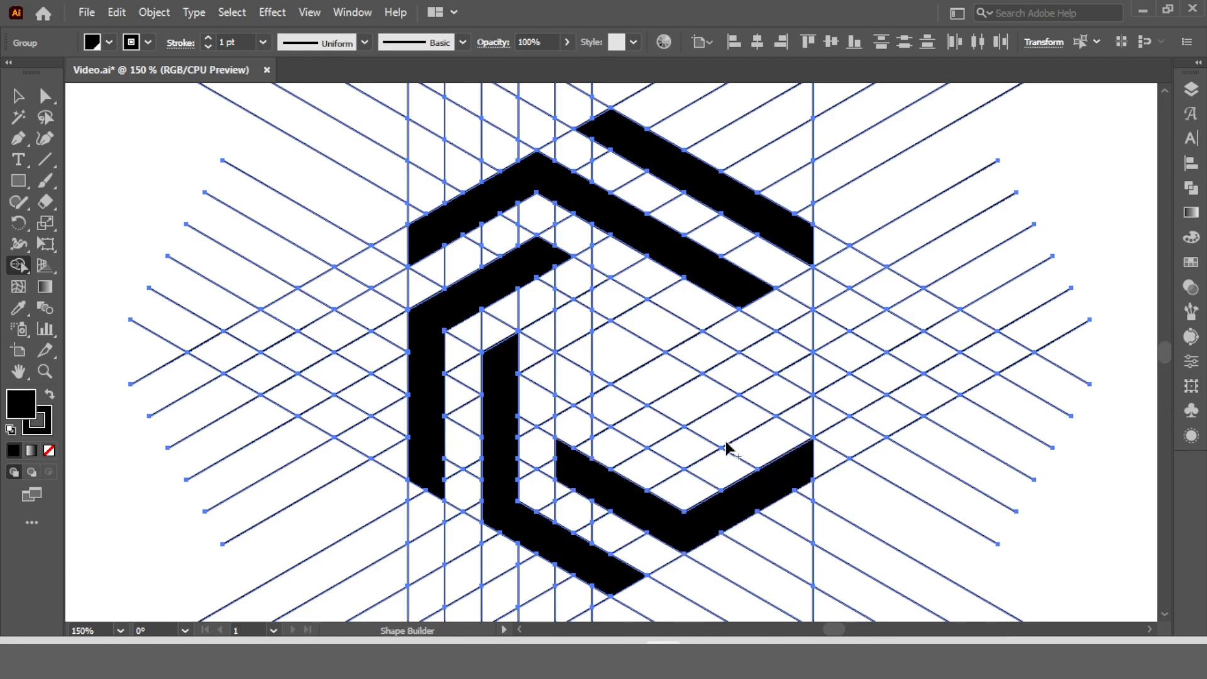
drag(740, 416, 687, 447)
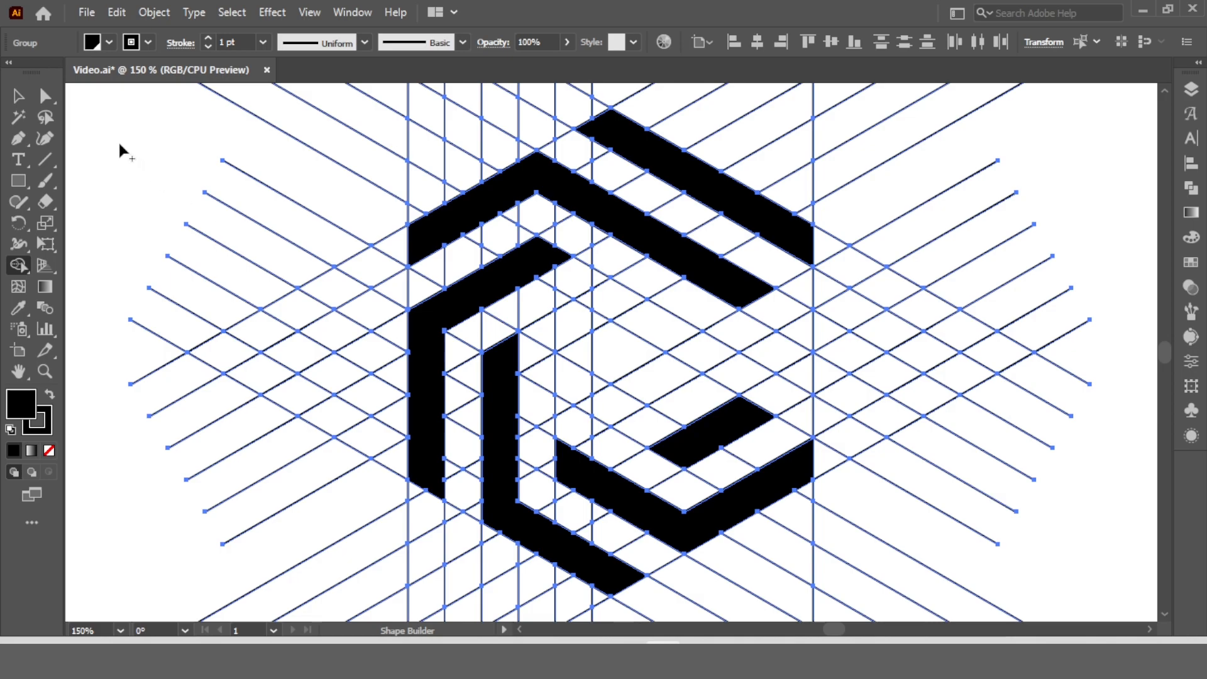
click(19, 97)
click(201, 127)
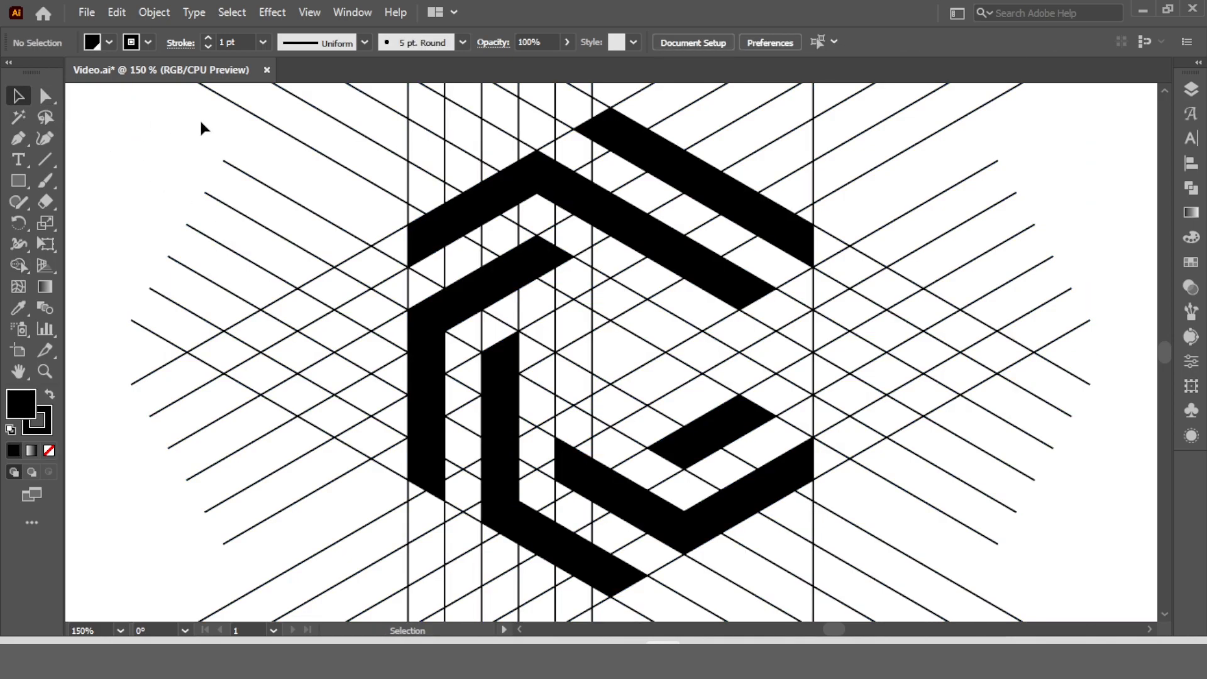
- Select all six black logo shapes with Direct Selection and cut them out of the line grid
key(ctrl)
key(ctrl+0)
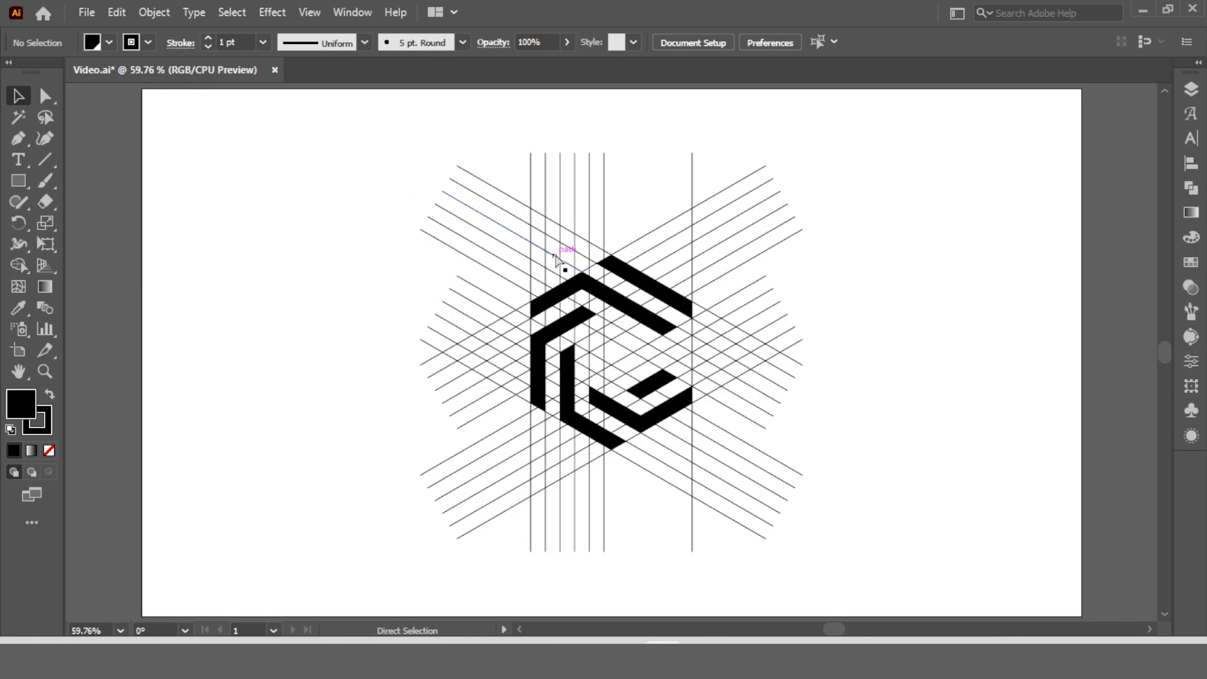
drag(45, 96, 133, 98)
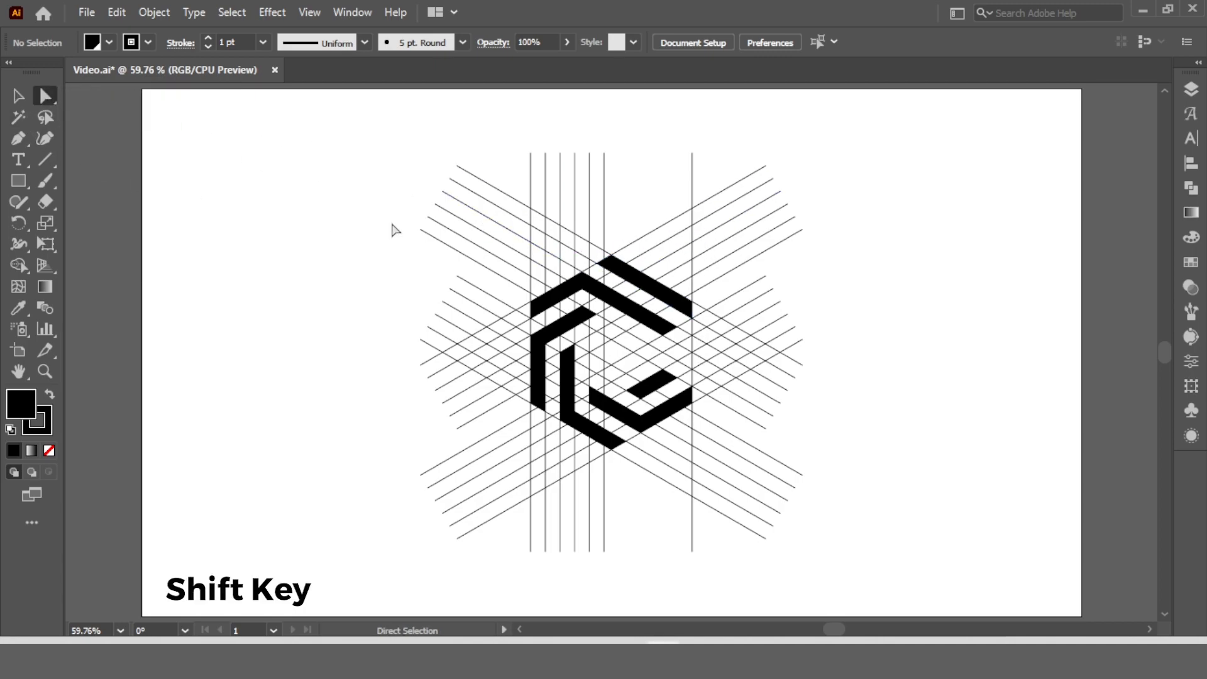
click(655, 293)
shift+click(619, 305)
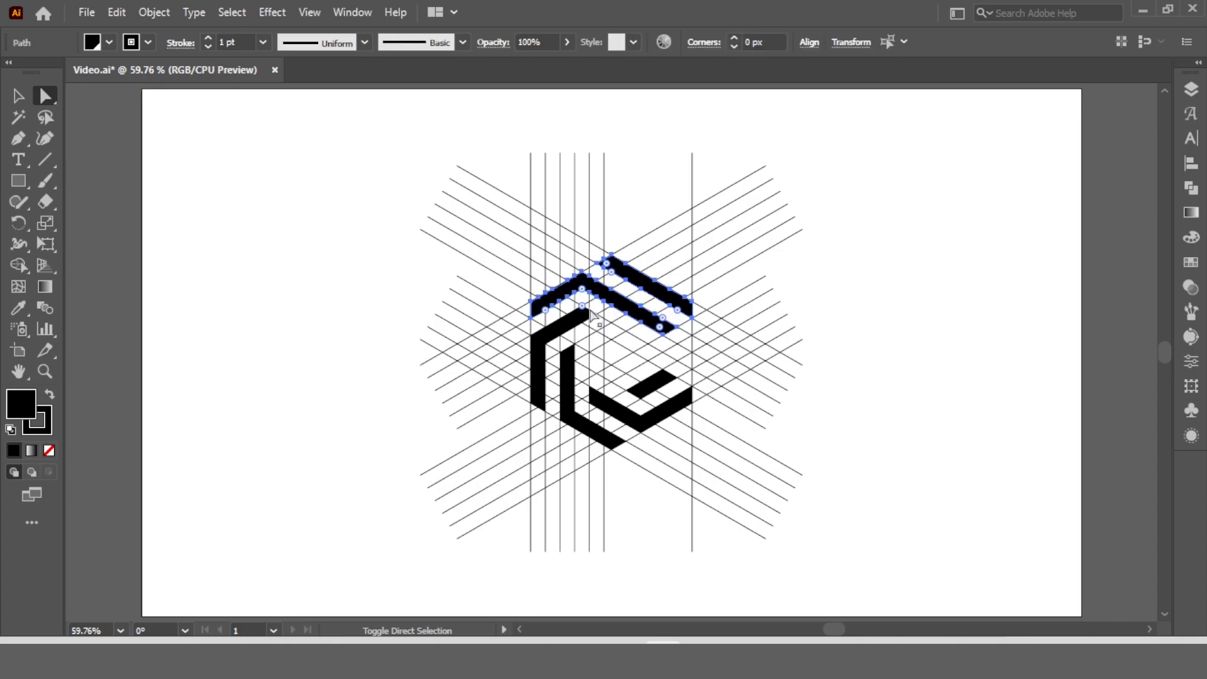
shift+click(570, 328)
shift+click(571, 393)
shift+click(622, 418)
shift+click(657, 385)
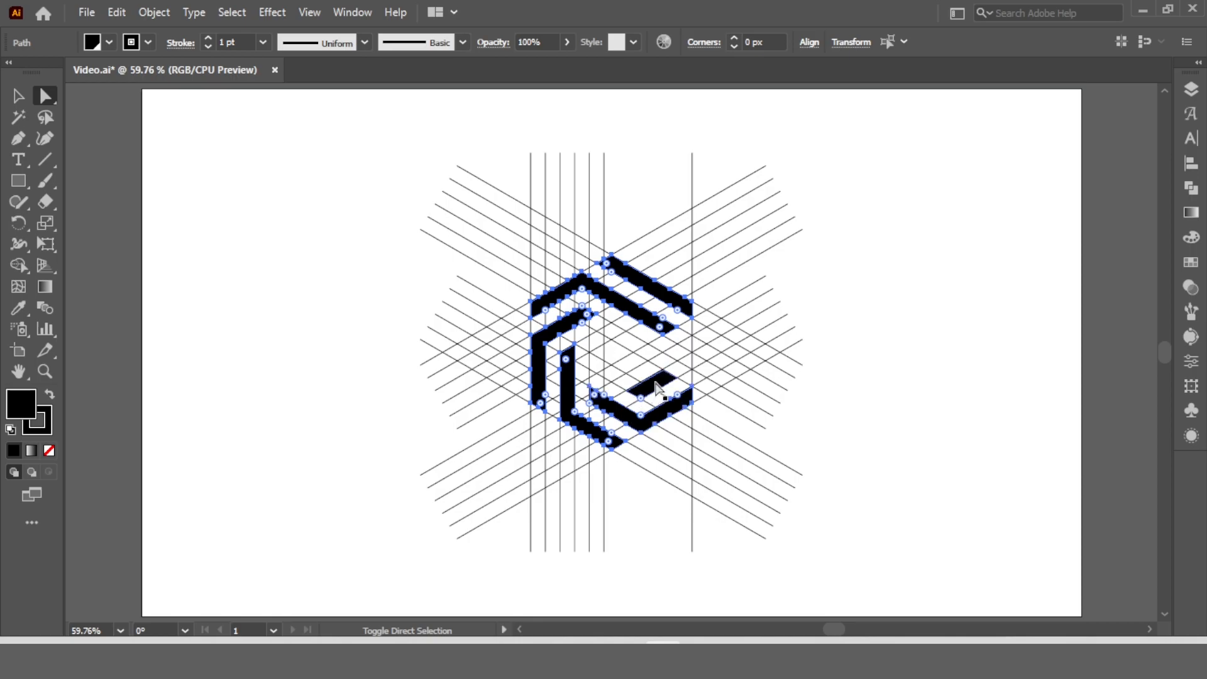
click(117, 11)
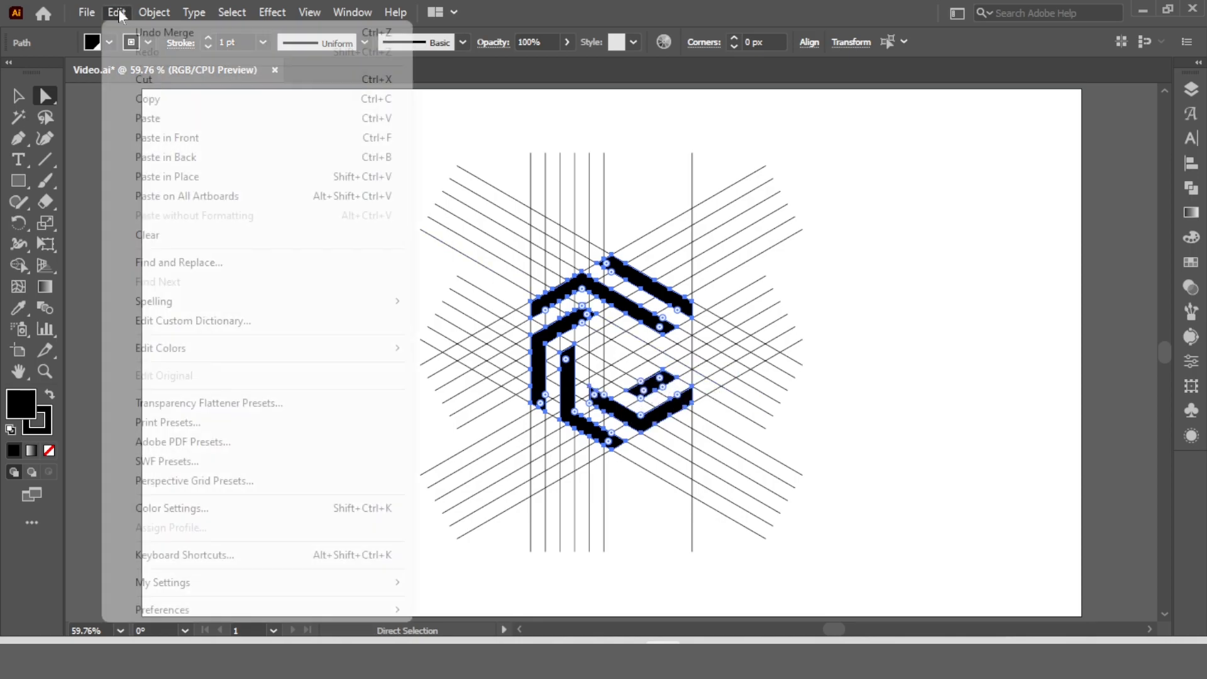
click(144, 79)
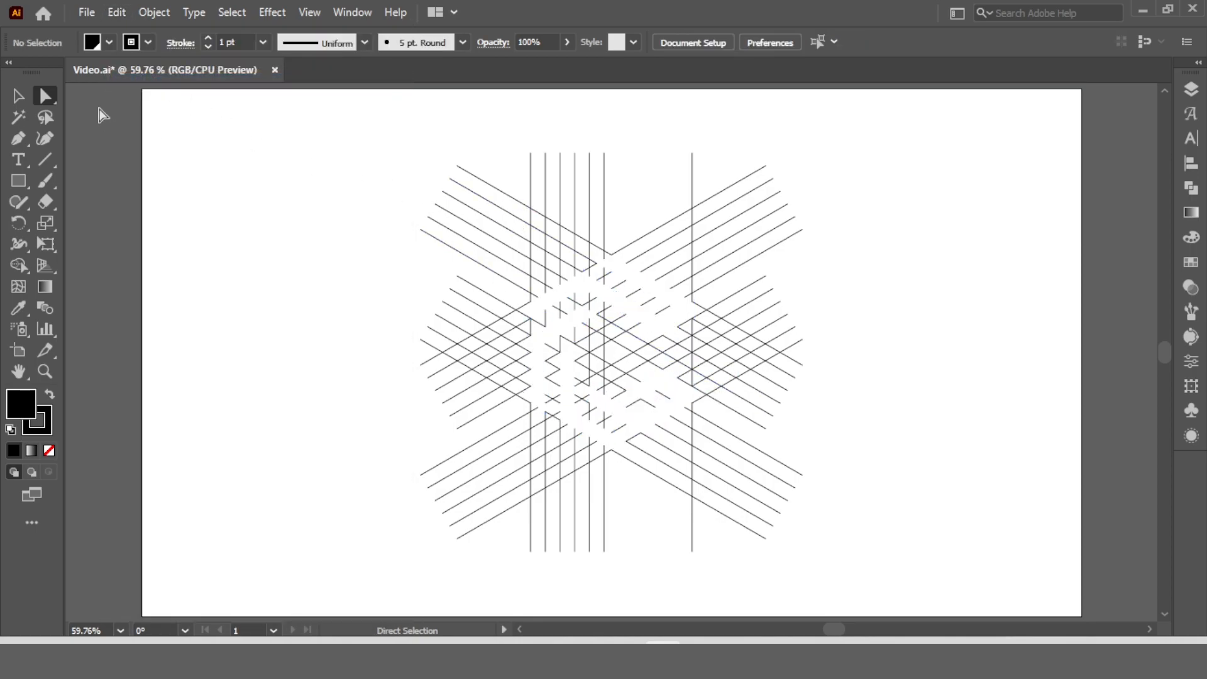
- Delete all the remaining construction lines from the artboard
click(17, 96)
drag(355, 136, 863, 565)
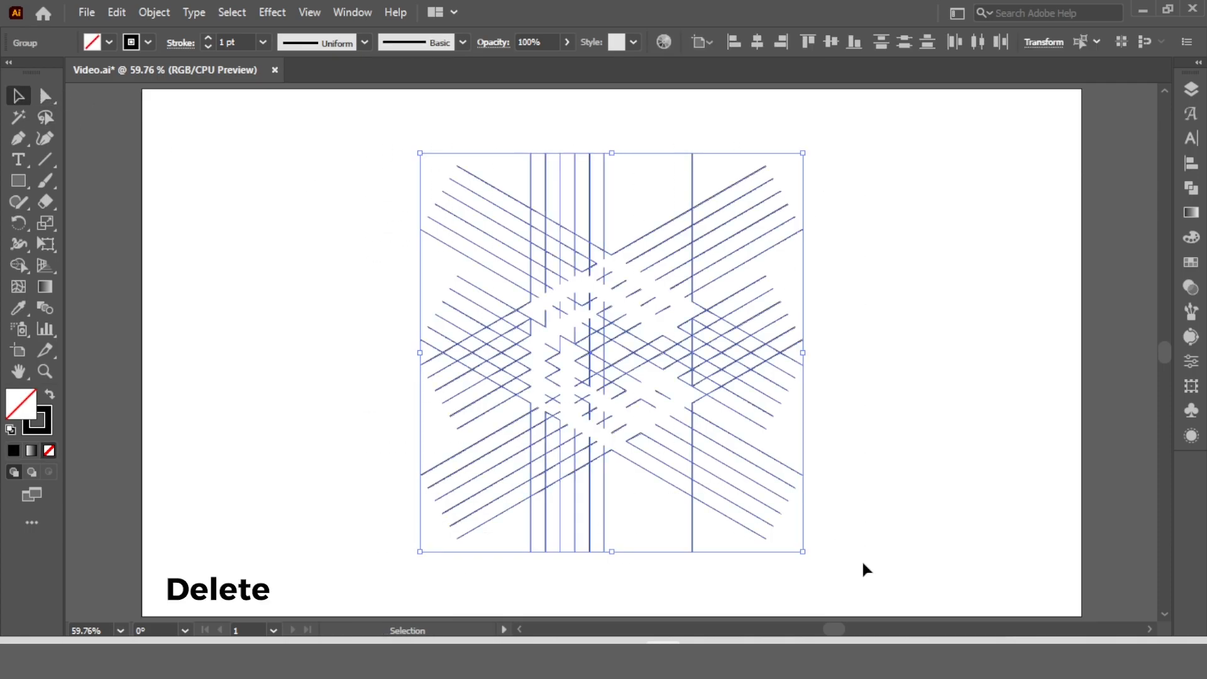
key(Delete)
- Paste the cut logo shapes back in place and select all of them
click(117, 12)
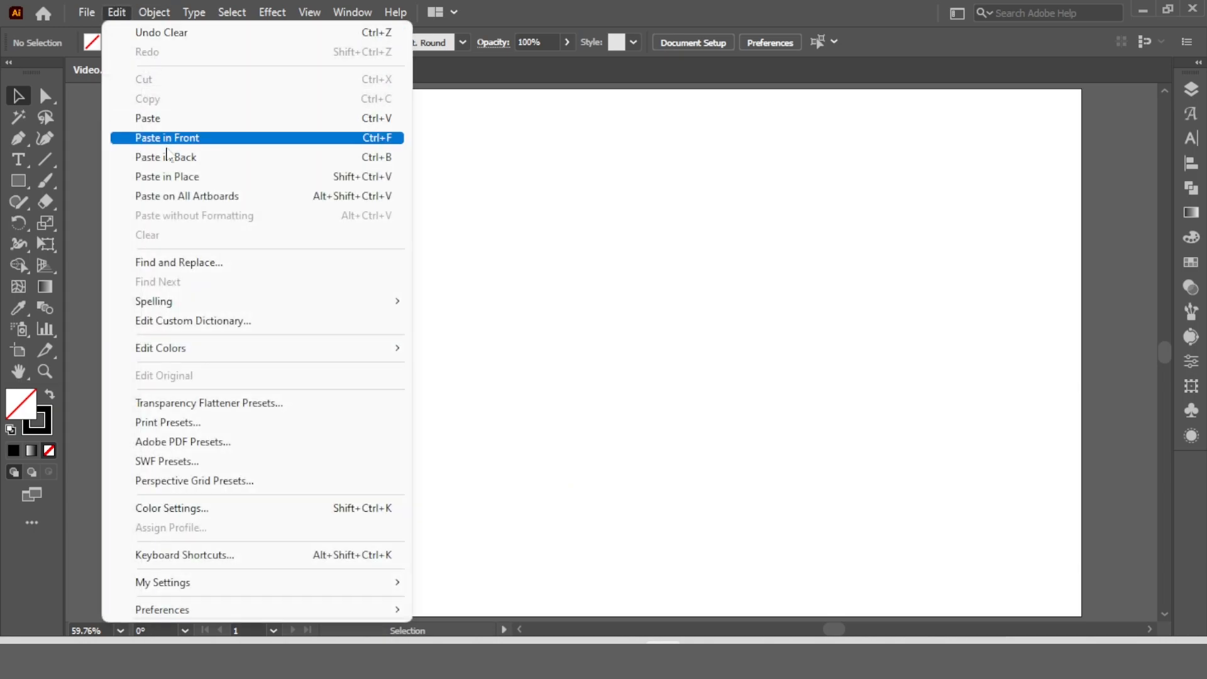
click(168, 180)
key(a)
drag(775, 182, 458, 482)
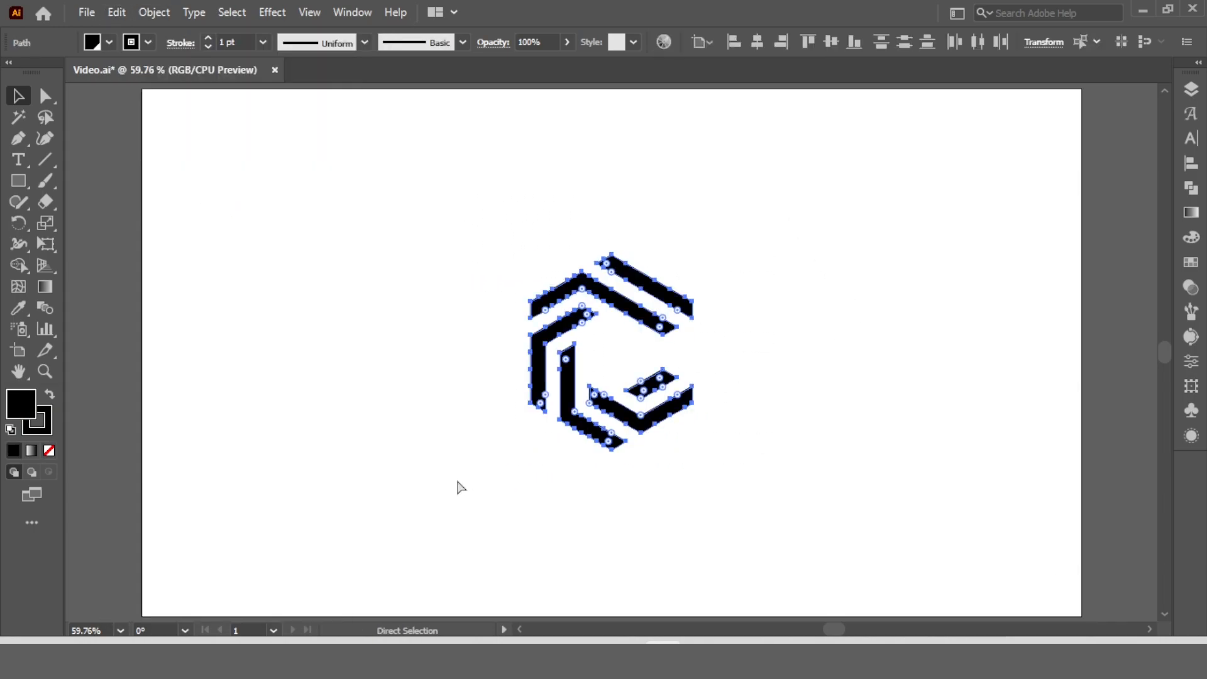
key(ctrl+1)
key(v)
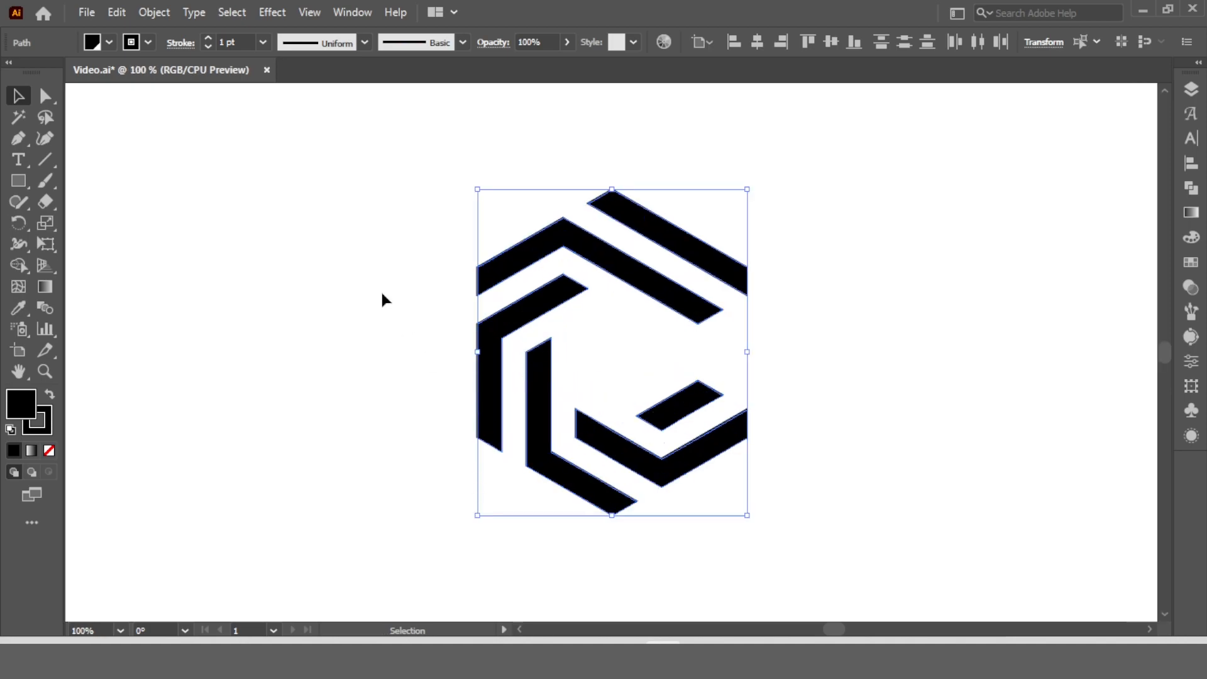
- Remove the stroke from all the selected logo shapes, keeping their black fill
click(148, 44)
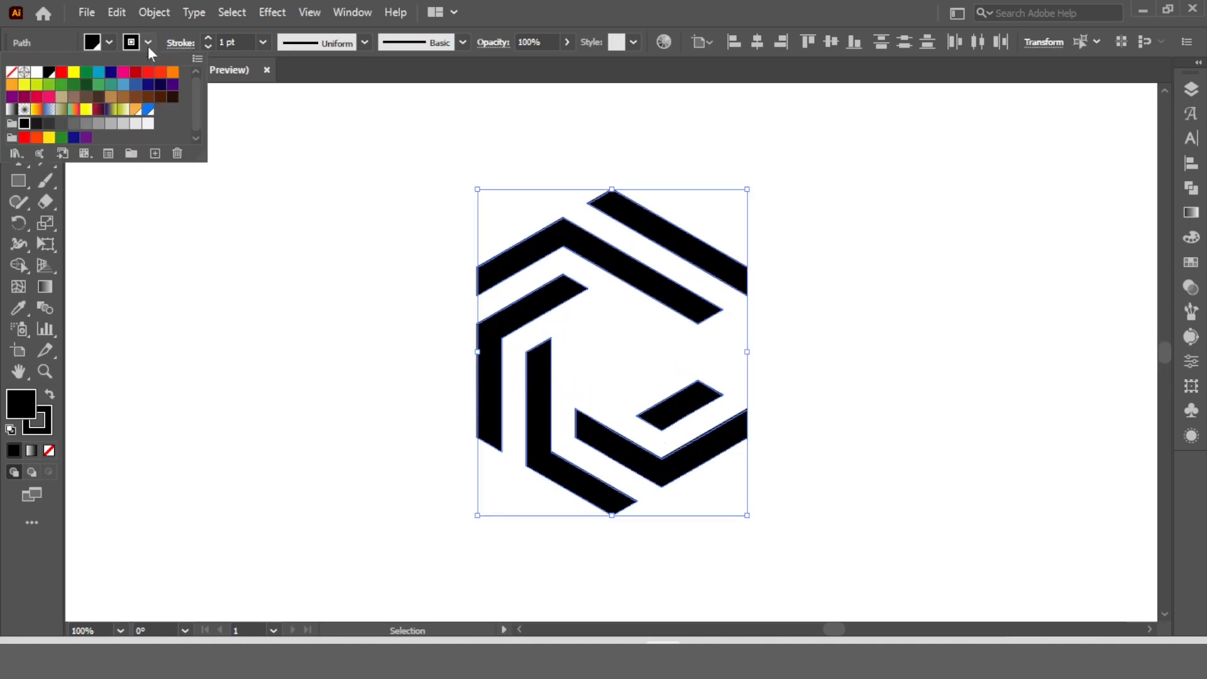
click(14, 76)
click(446, 168)
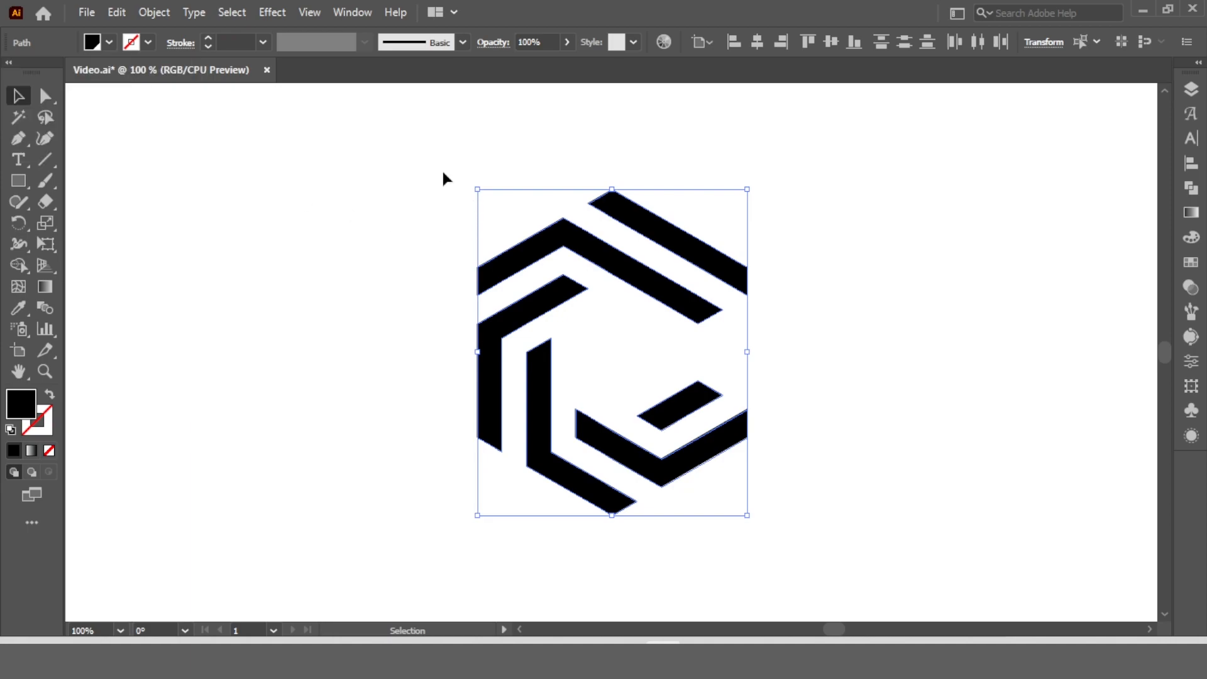
- Select all the black logo shapes and combine them with the Pathfinder Unite operation
drag(397, 147, 803, 519)
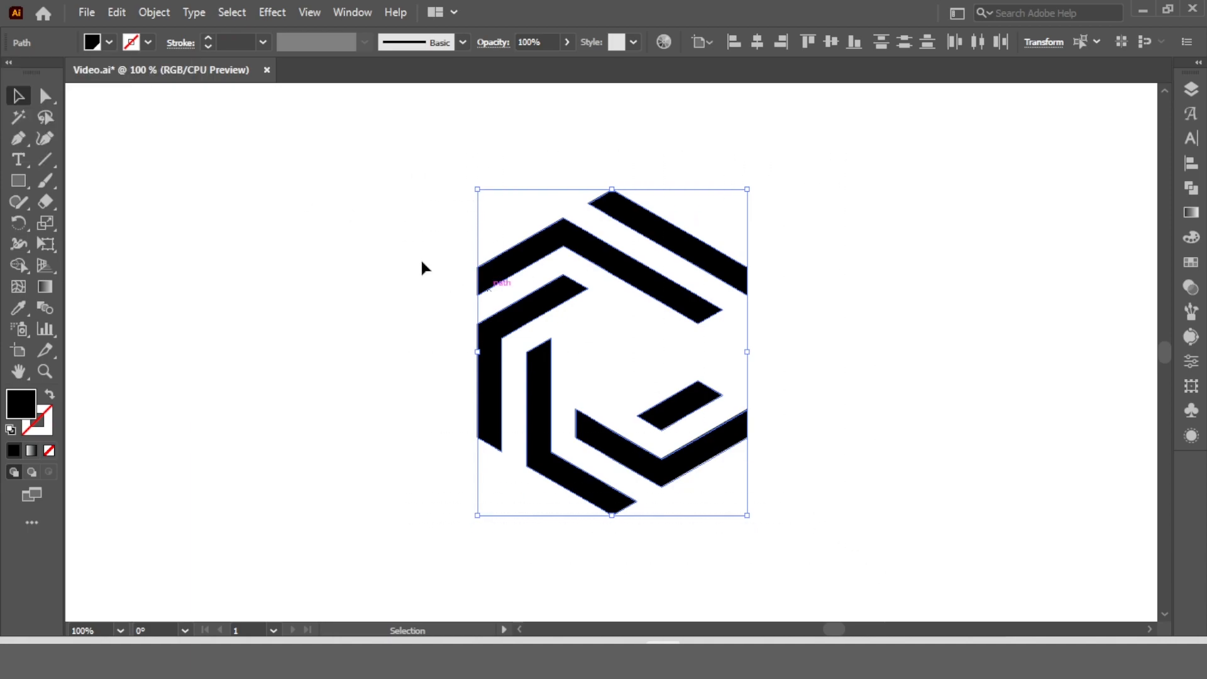
click(1191, 188)
click(985, 129)
click(847, 182)
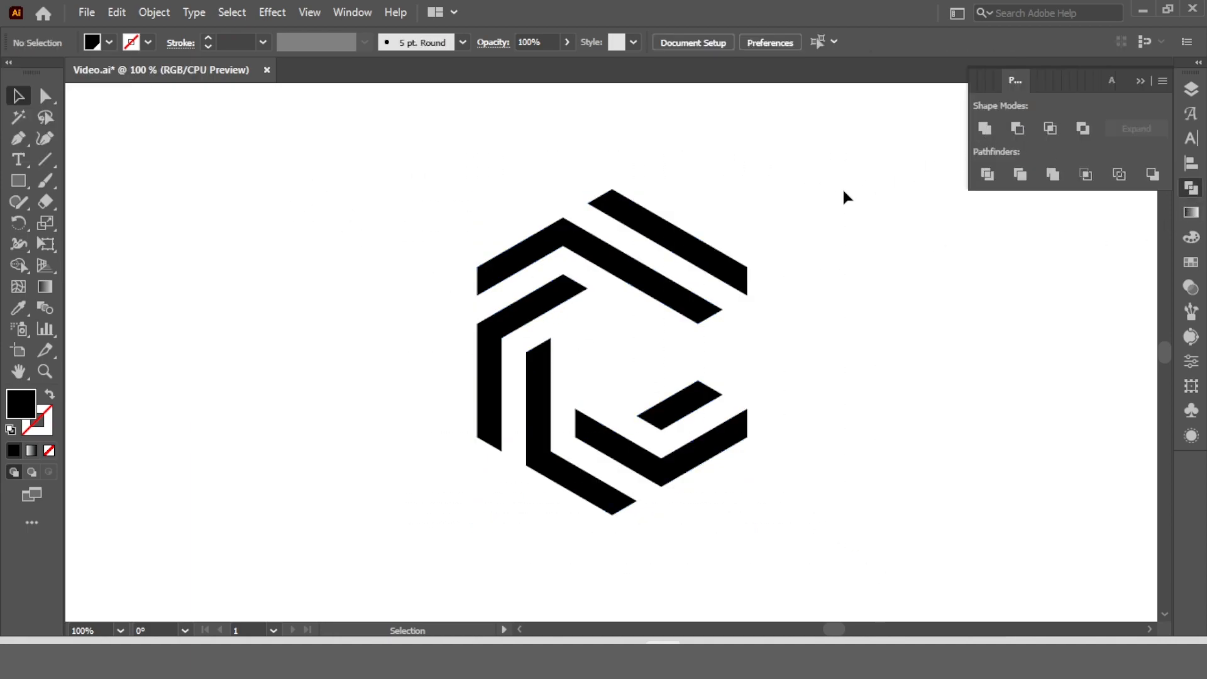
key(ctrl+0)
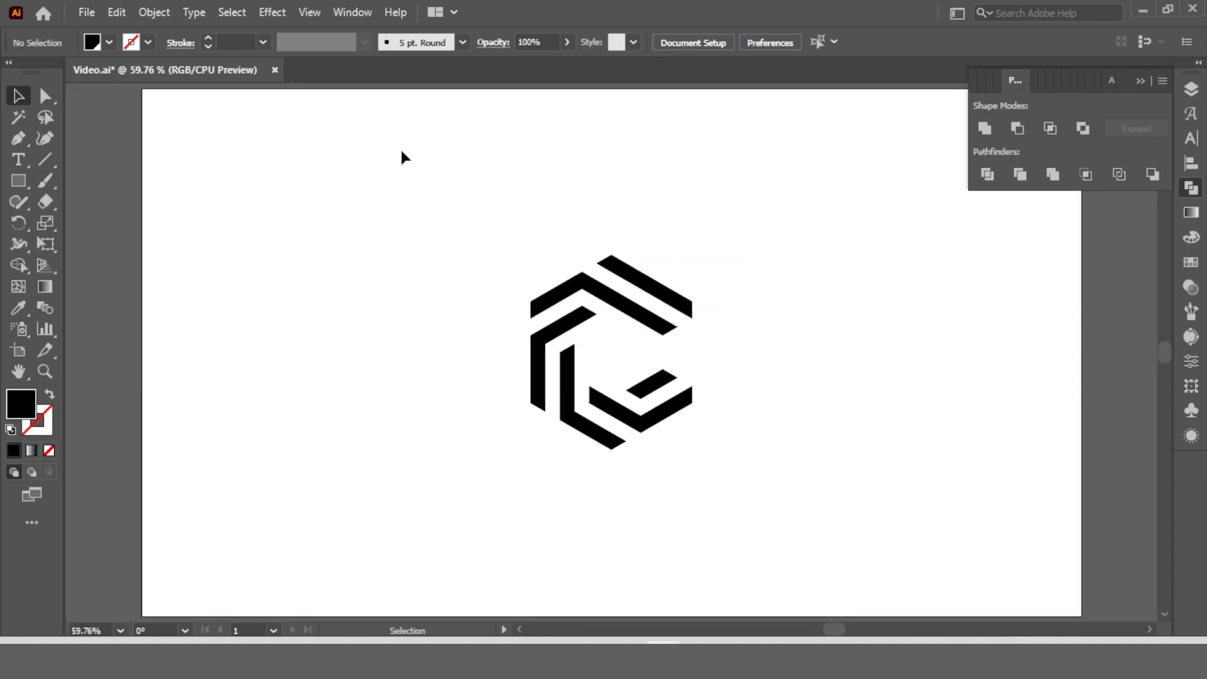
click(985, 120)
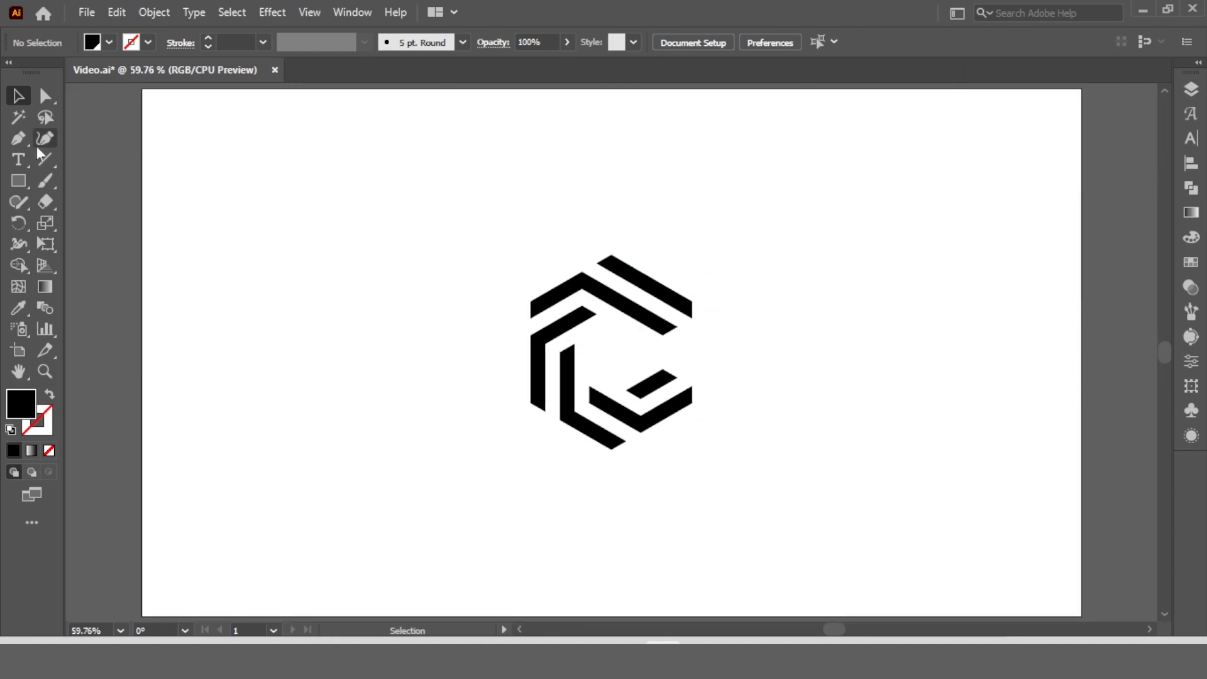
- Create a rectangle 1280 px wide and 720 px high on the artboard
drag(19, 180, 81, 182)
click(355, 188)
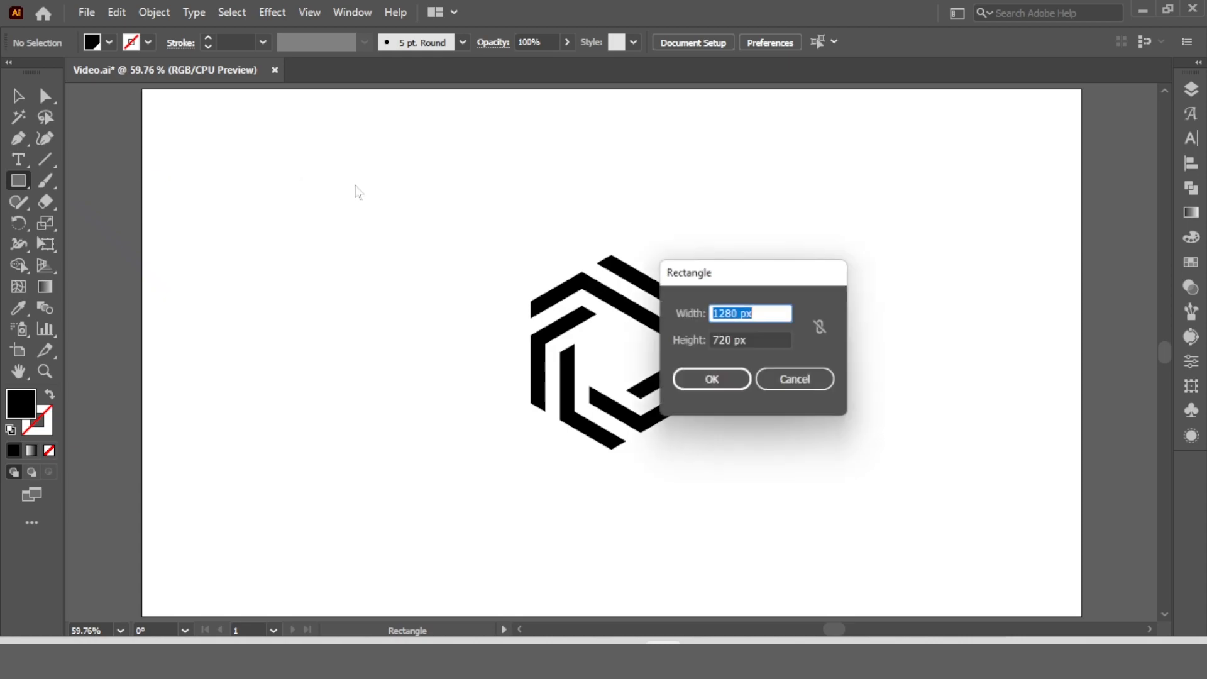
key(Tab)
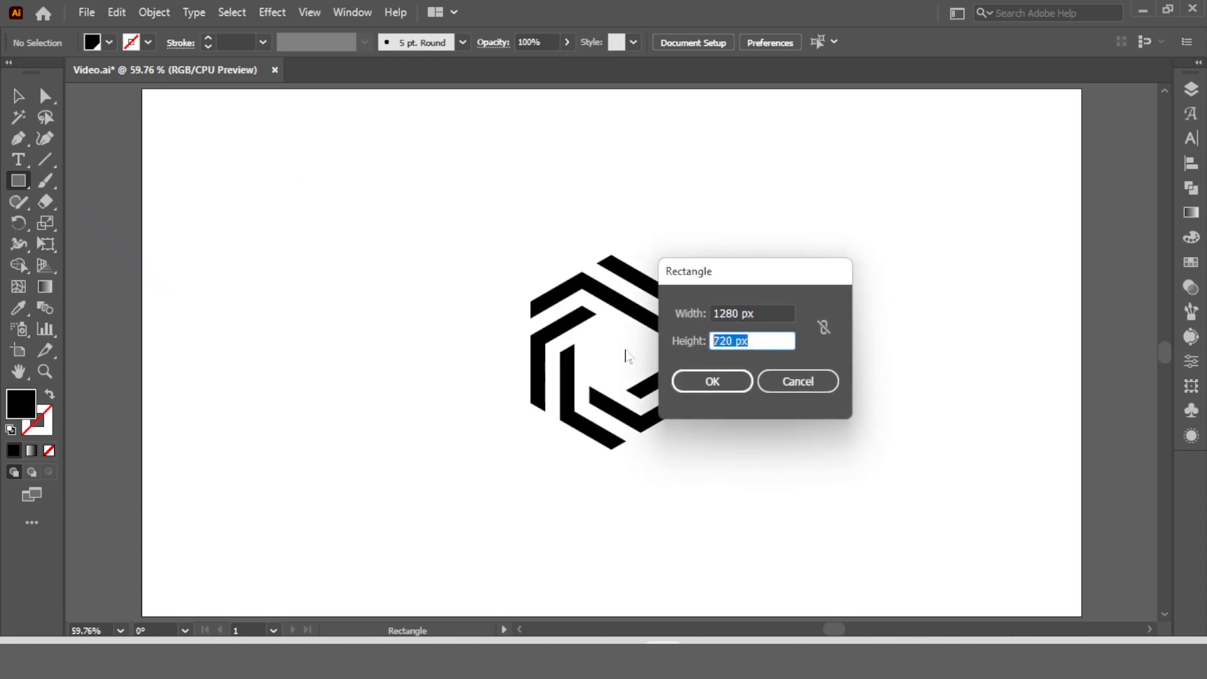
click(712, 380)
click(19, 96)
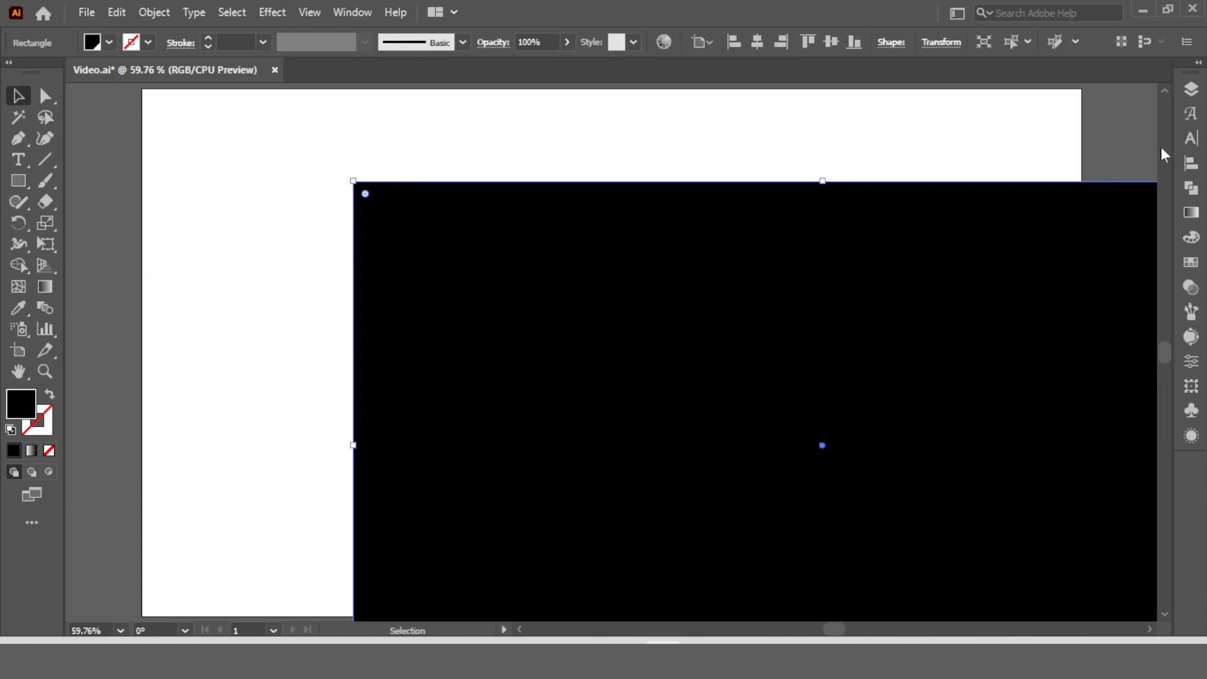
- Centre the rectangle horizontally and vertically on the artboard and send it behind the logo
click(1192, 167)
click(1010, 126)
click(1121, 127)
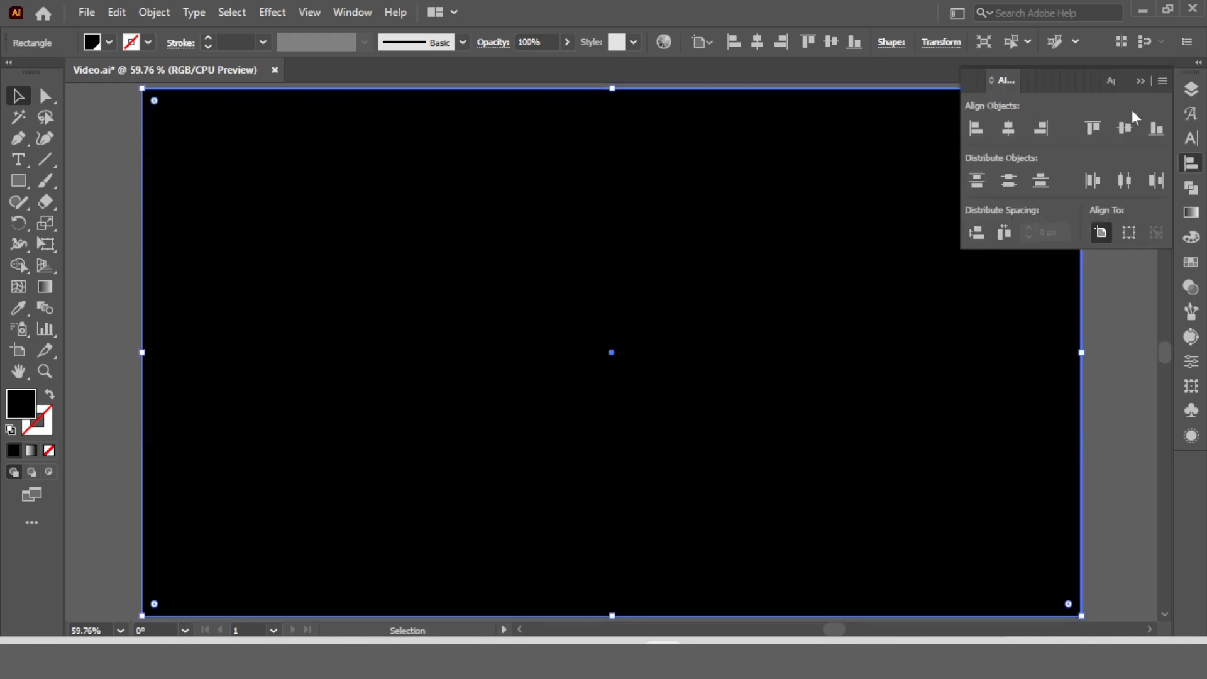
right_click(736, 139)
mouse_move(905, 470)
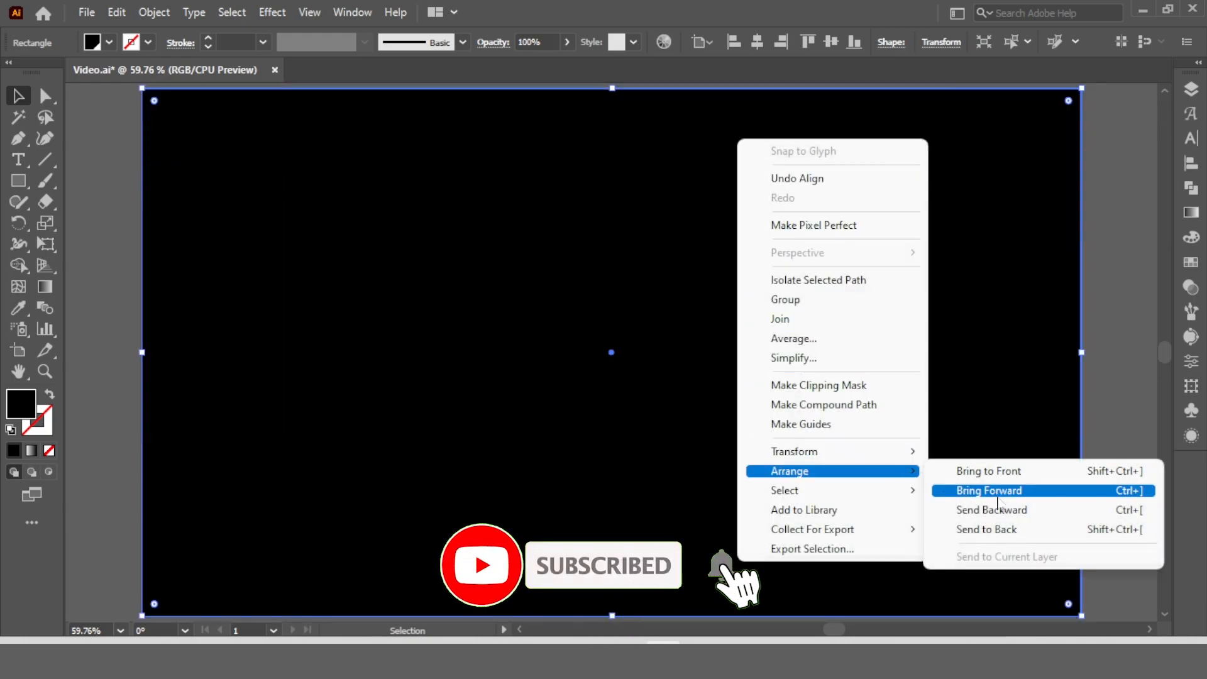
click(1003, 530)
drag(1104, 99, 997, 126)
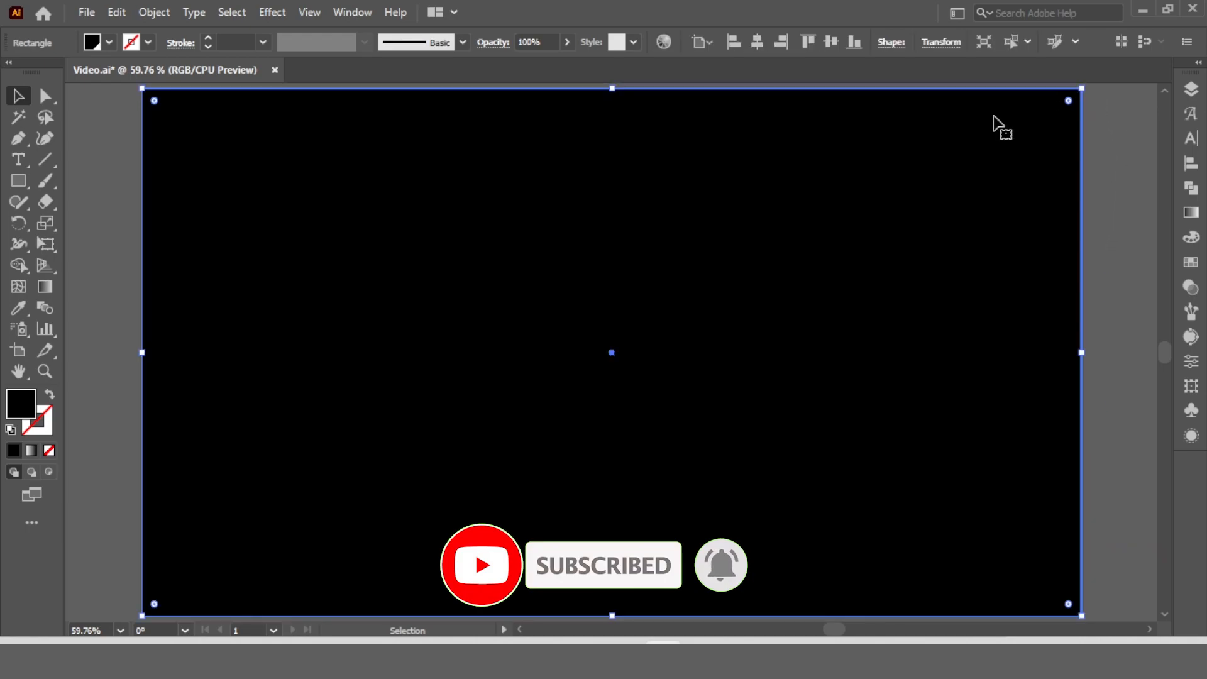
- Fill the background rectangle with the dark blue swatch and deselect it
click(110, 42)
click(146, 86)
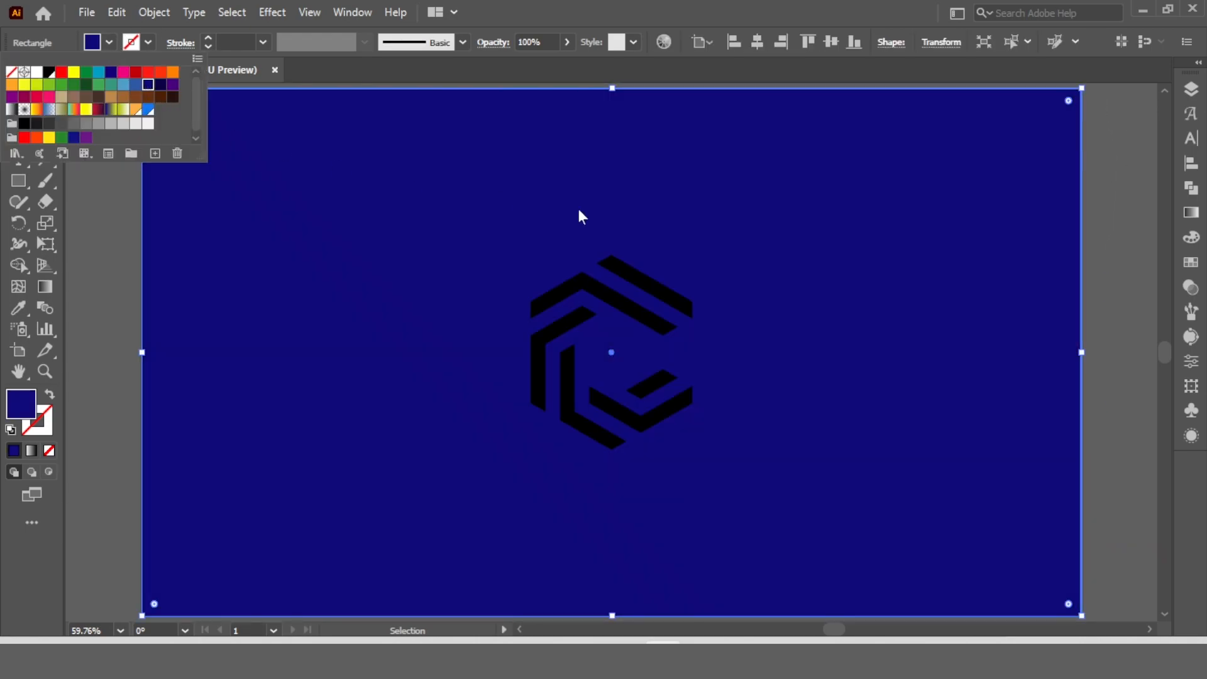
click(1113, 218)
- Change the fill of the united logo to white
click(673, 305)
click(110, 42)
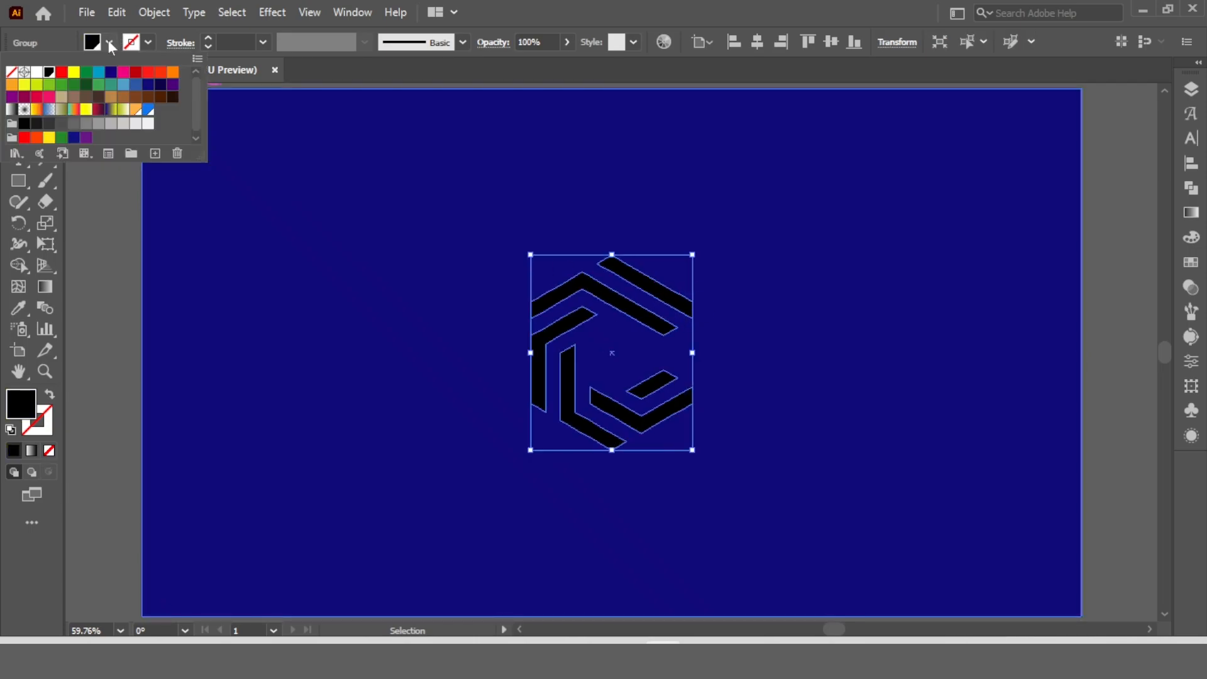
click(35, 74)
click(113, 192)
click(113, 210)
- Enlarge the white logo slightly and proportionally about its centre, leaving it deselected
click(654, 294)
drag(693, 253, 704, 239)
click(1126, 244)
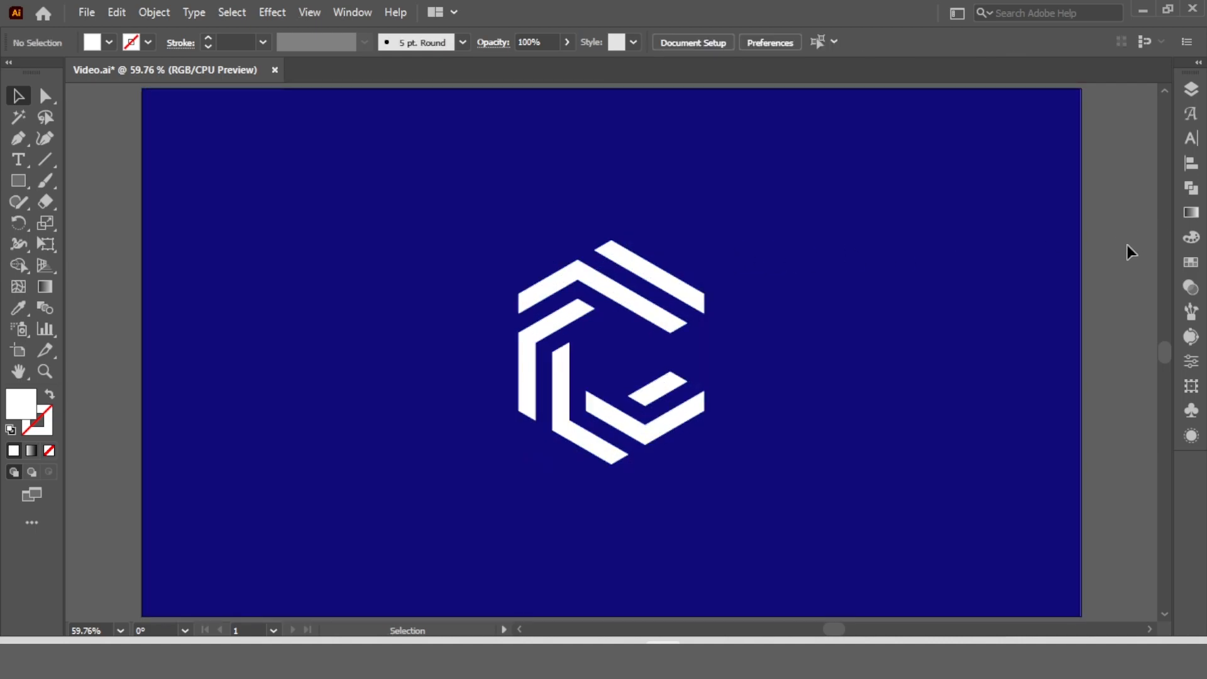